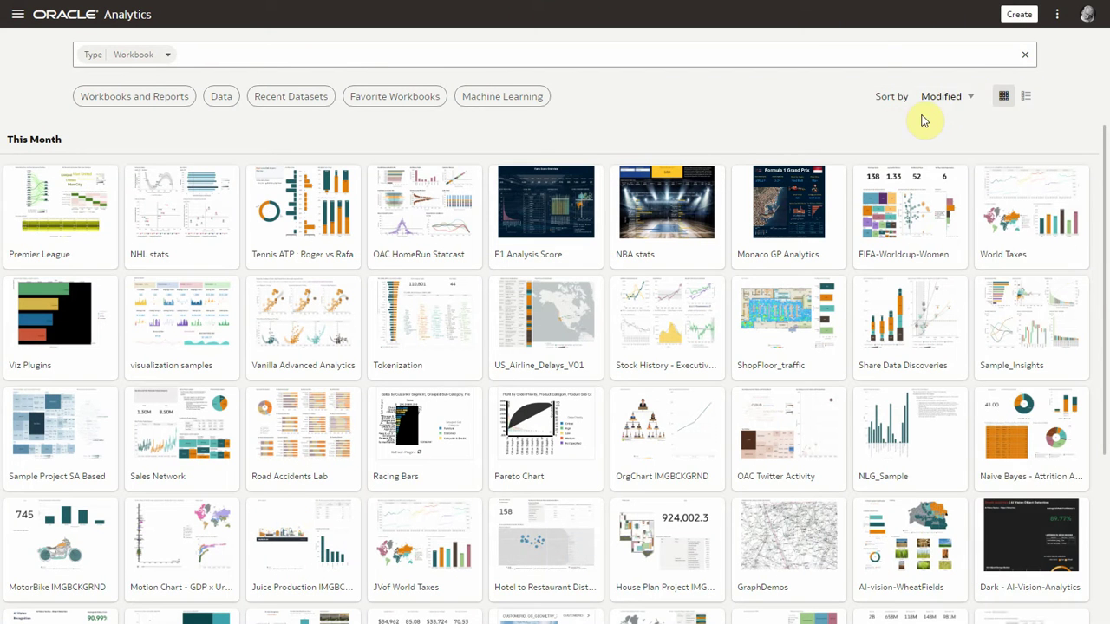
# Step: Create a new dataset by uploading the Sales Data.xlsx spreadsheet
pyautogui.click(1018, 14)
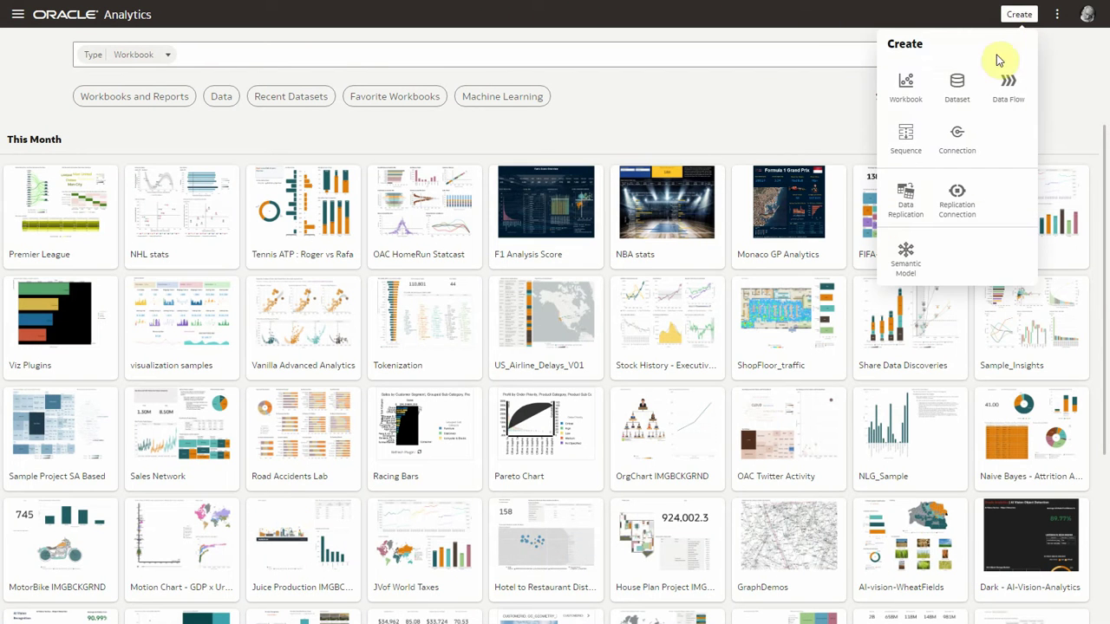
pyautogui.click(957, 82)
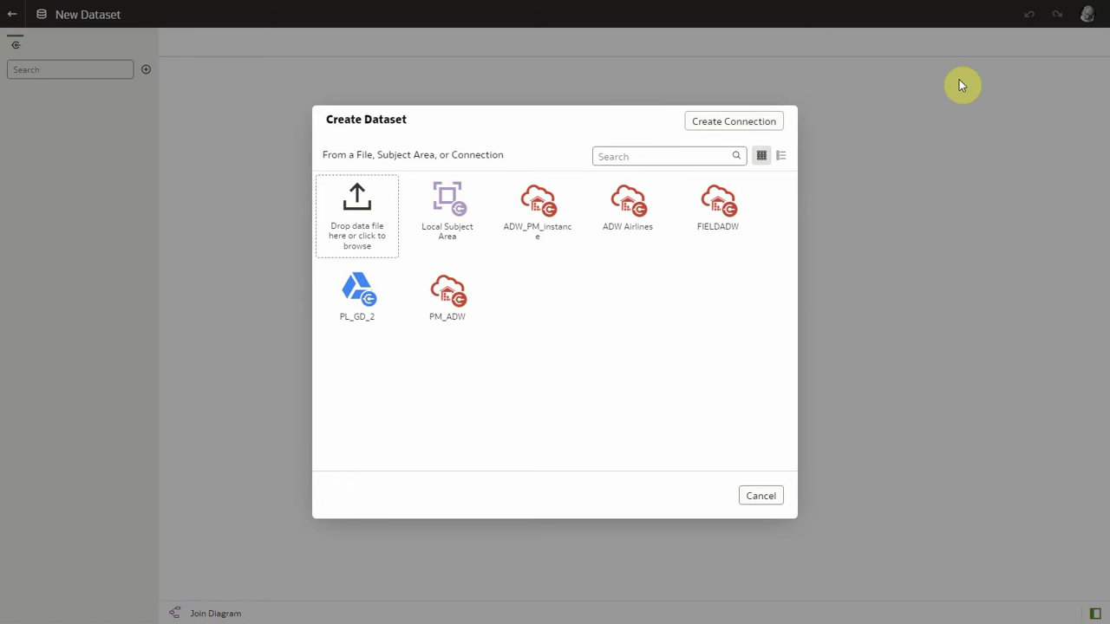
pyautogui.click(374, 230)
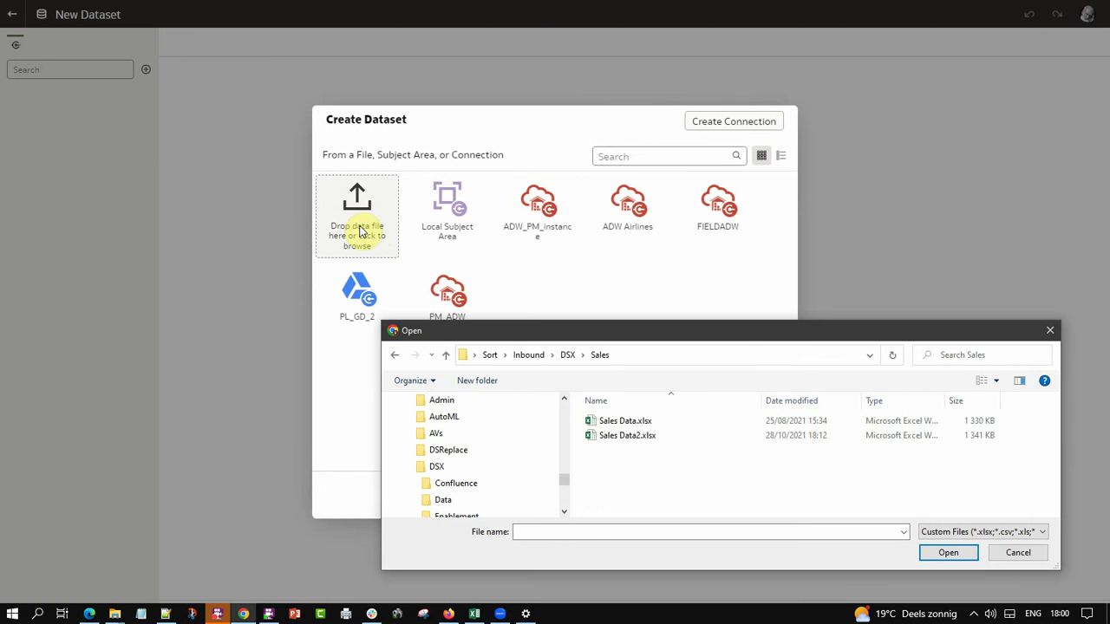
pyautogui.doubleClick(609, 422)
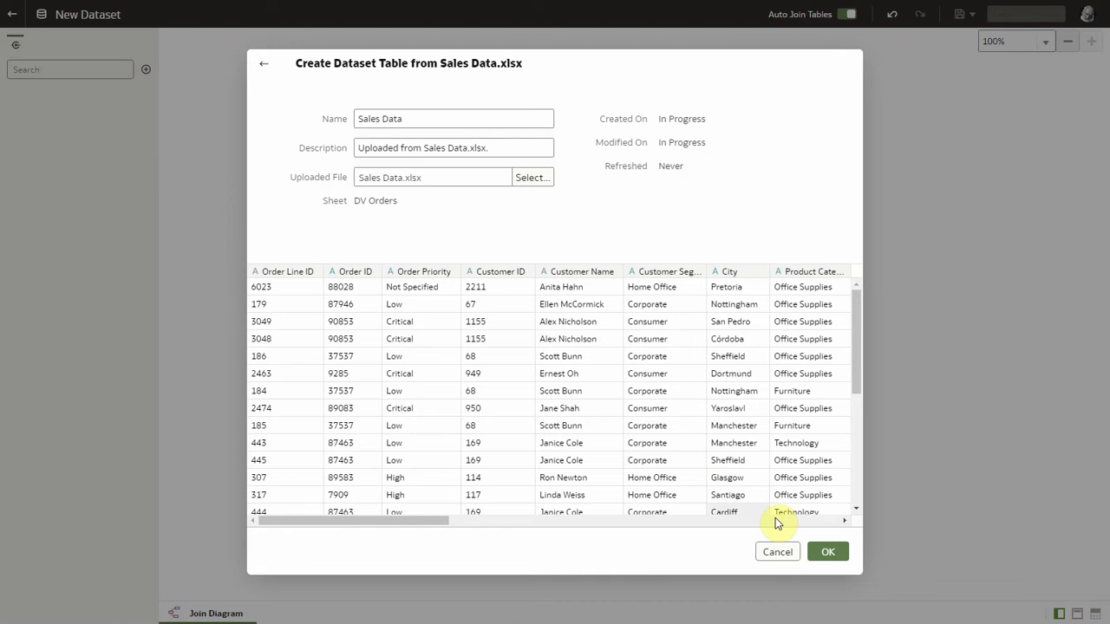
# Step: Confirm the Sales Data table and save the dataset as 'AI Sales Data'
pyautogui.click(828, 554)
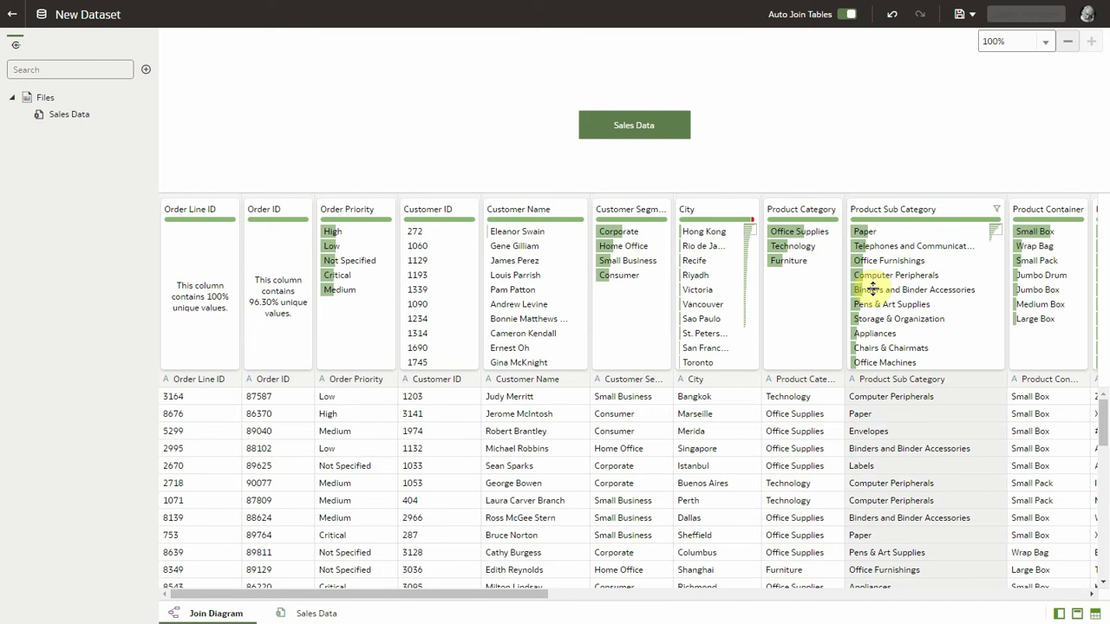
pyautogui.click(961, 18)
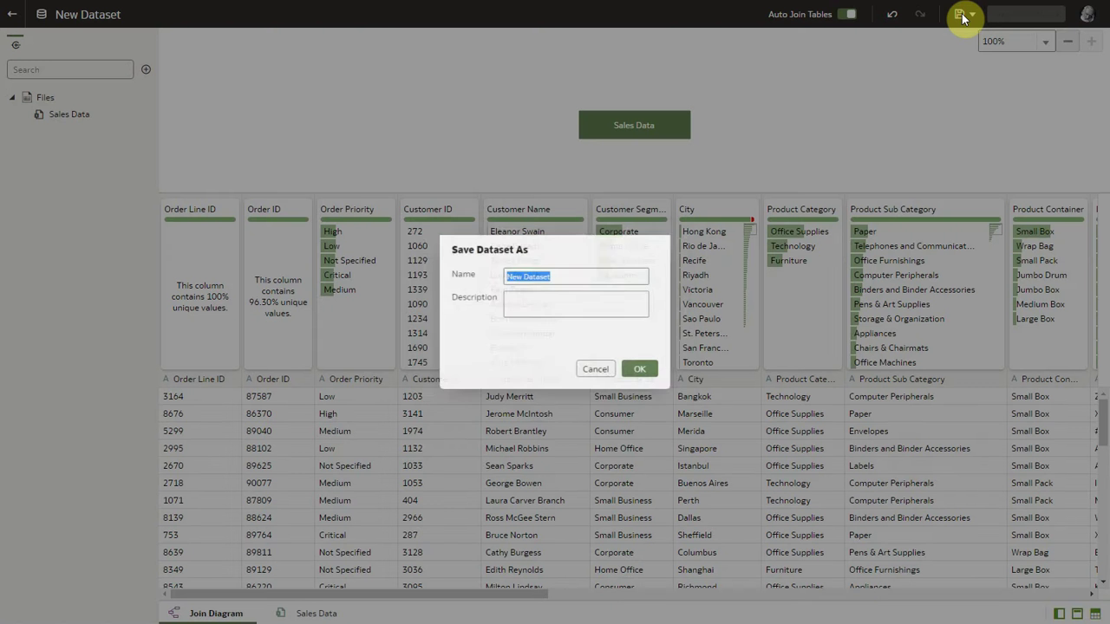
pyautogui.write('AI Sales Data')
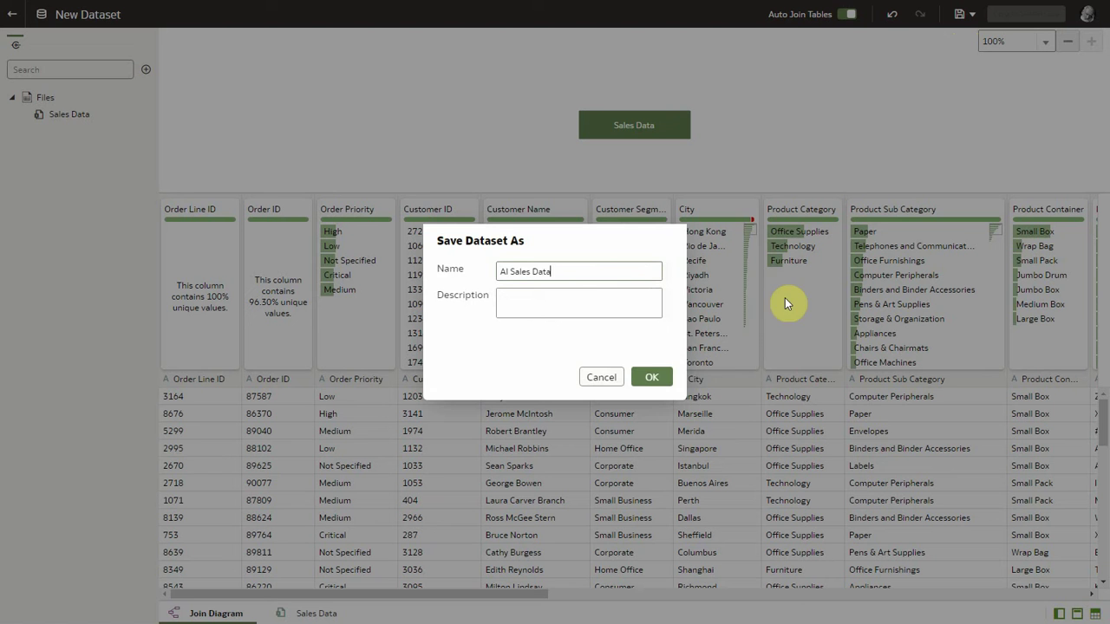
pyautogui.click(652, 378)
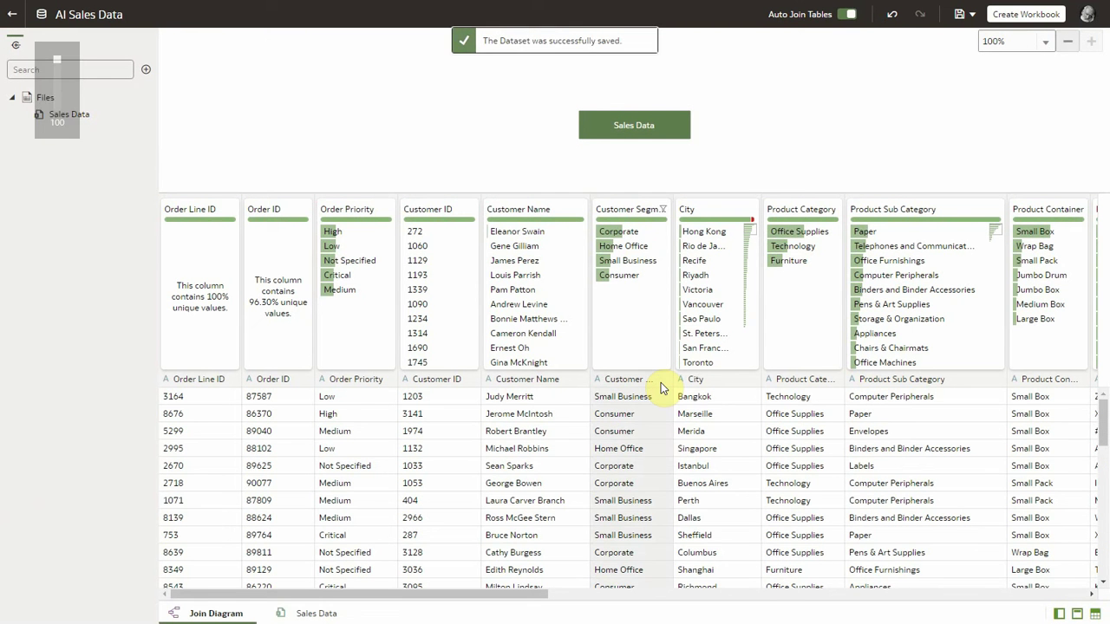
# Step: Create a workbook on AI Sales Data and show Auto Insights in a widened panel
pyautogui.click(1027, 17)
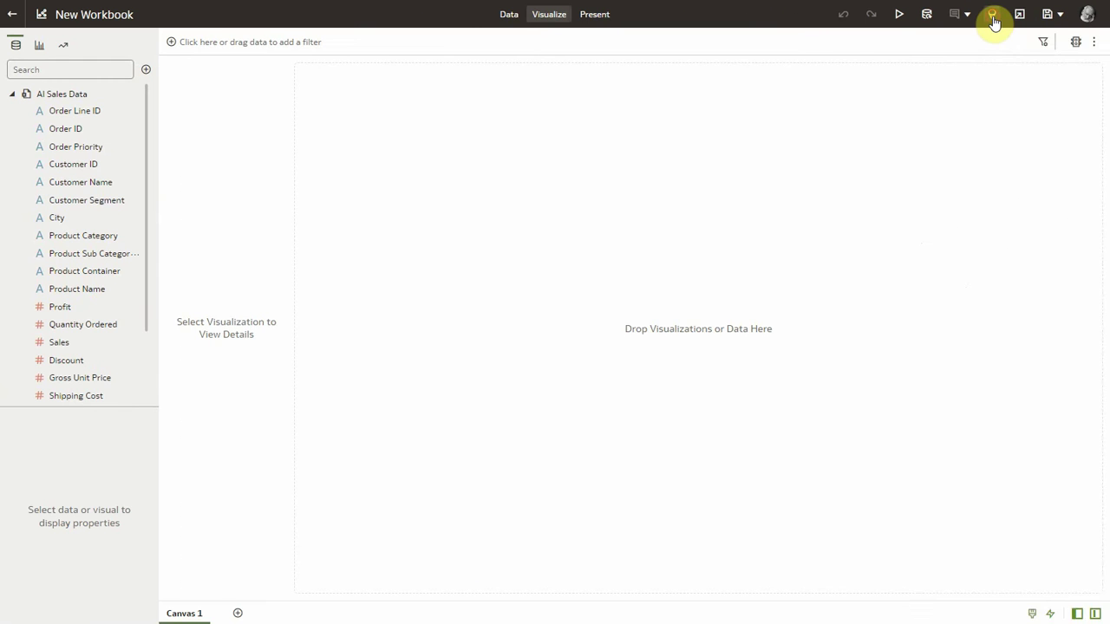
pyautogui.click(993, 17)
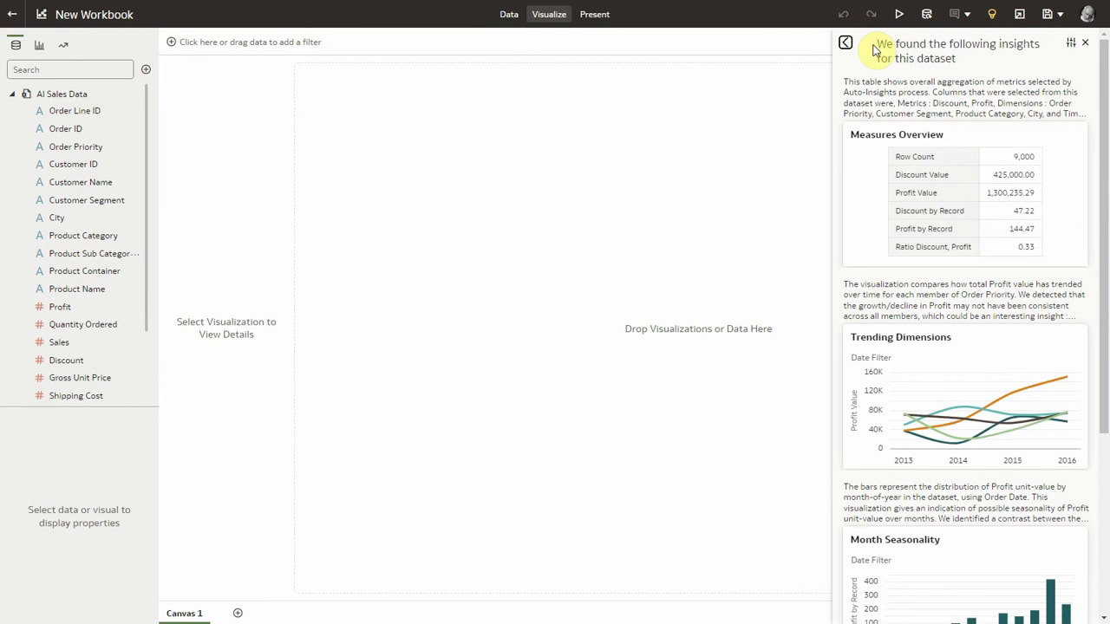
pyautogui.click(846, 42)
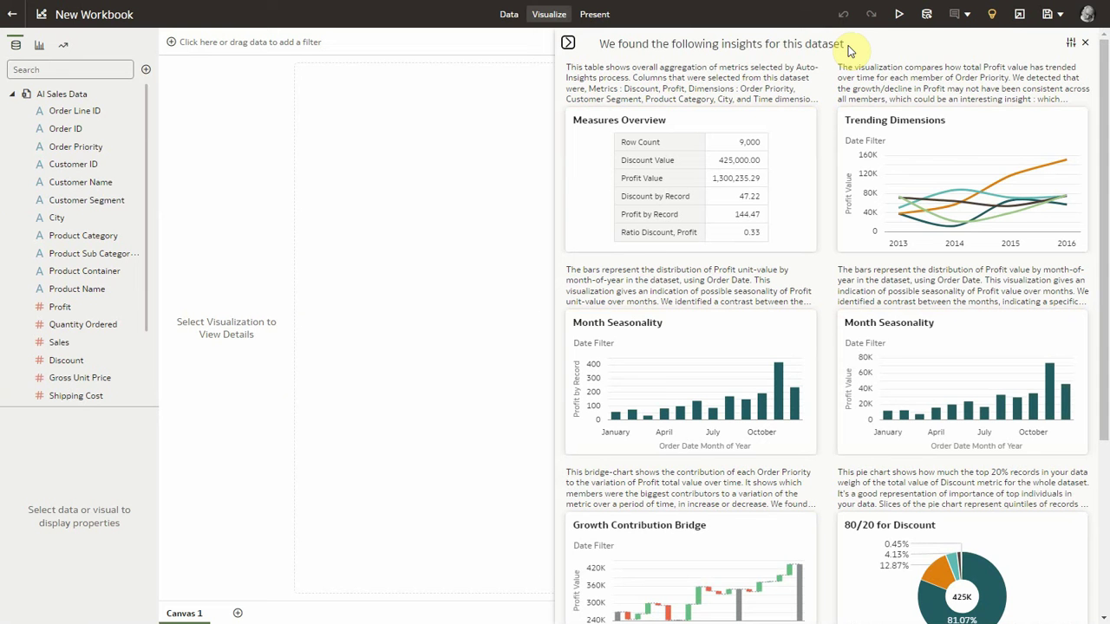
# Step: Add Trending Dimensions, Month Seasonality, Clusters of City and Forecast of - Profit to the canvas
pyautogui.moveTo(998, 116)
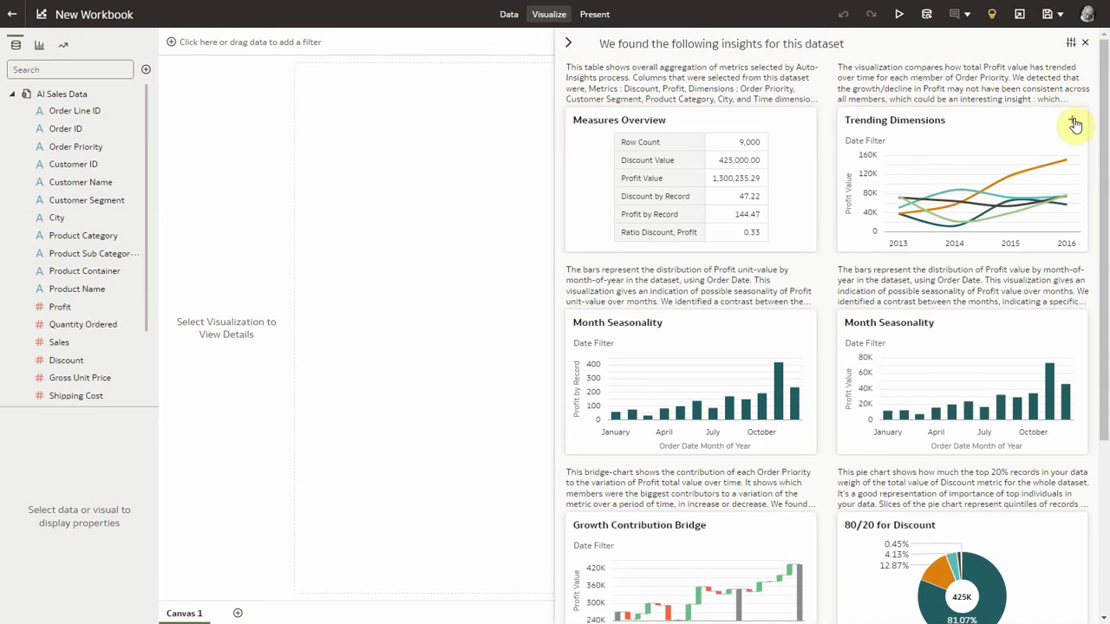
pyautogui.click(941, 236)
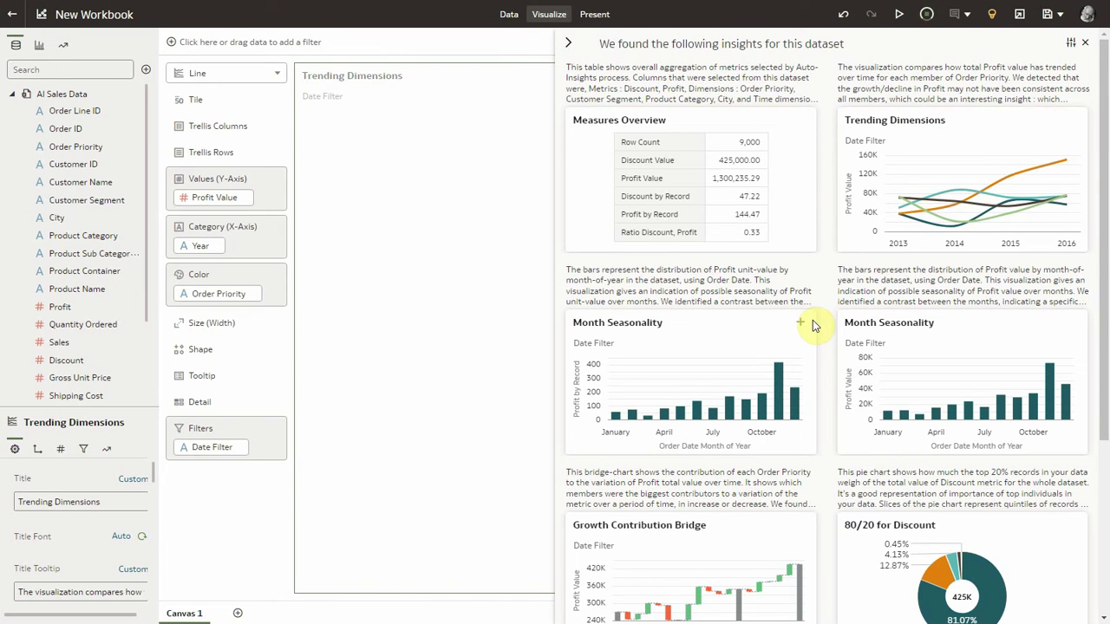
pyautogui.click(801, 327)
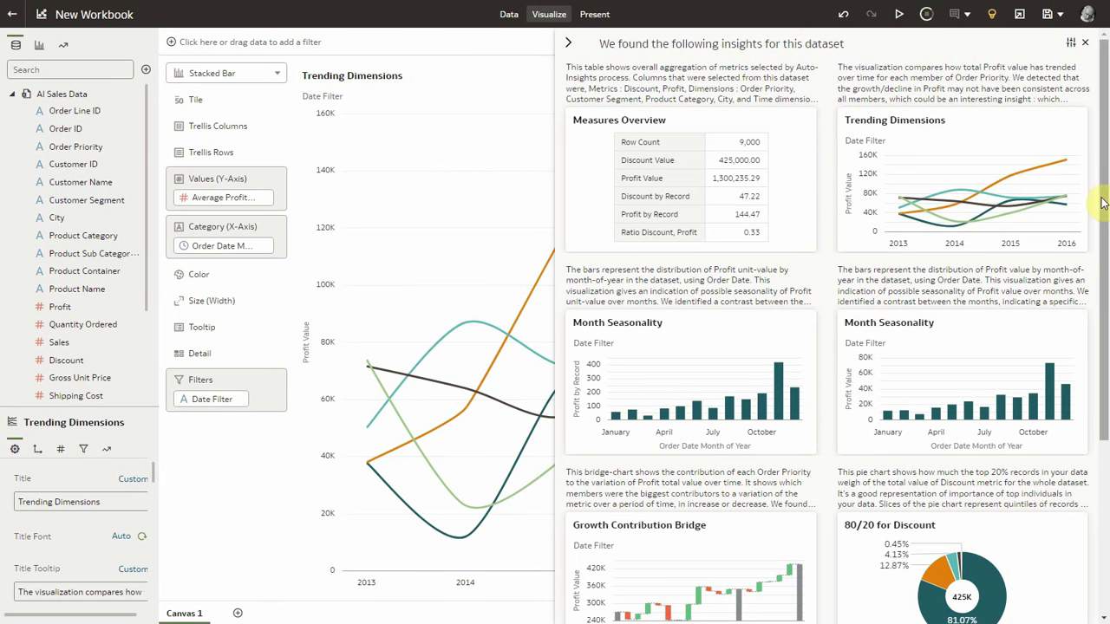
pyautogui.moveTo(1105, 184); pyautogui.dragTo(1105, 529)
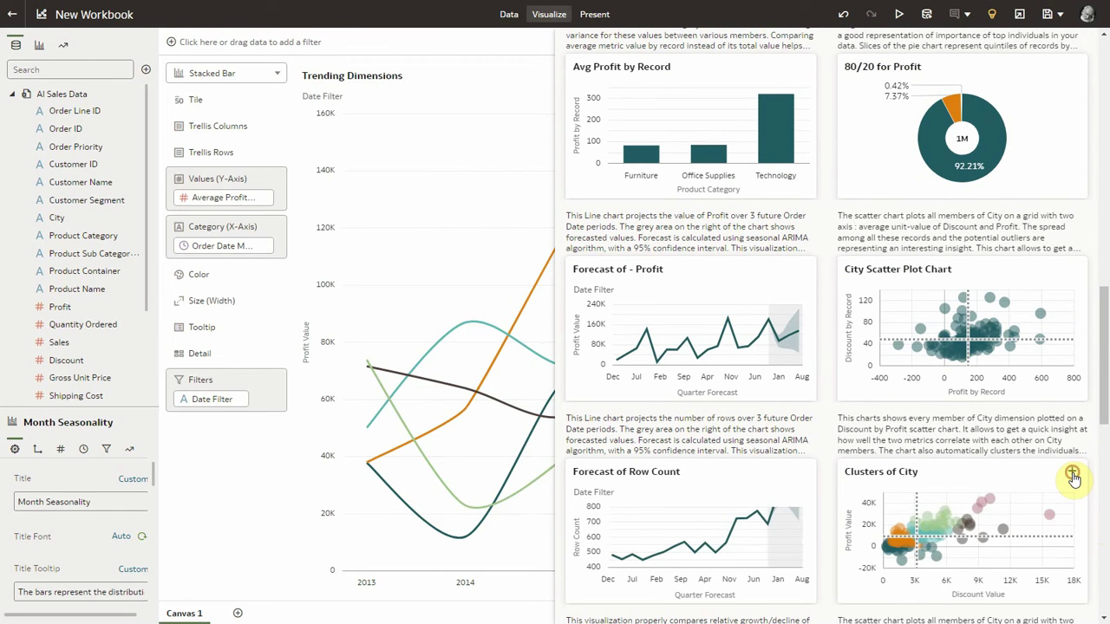
pyautogui.click(1072, 476)
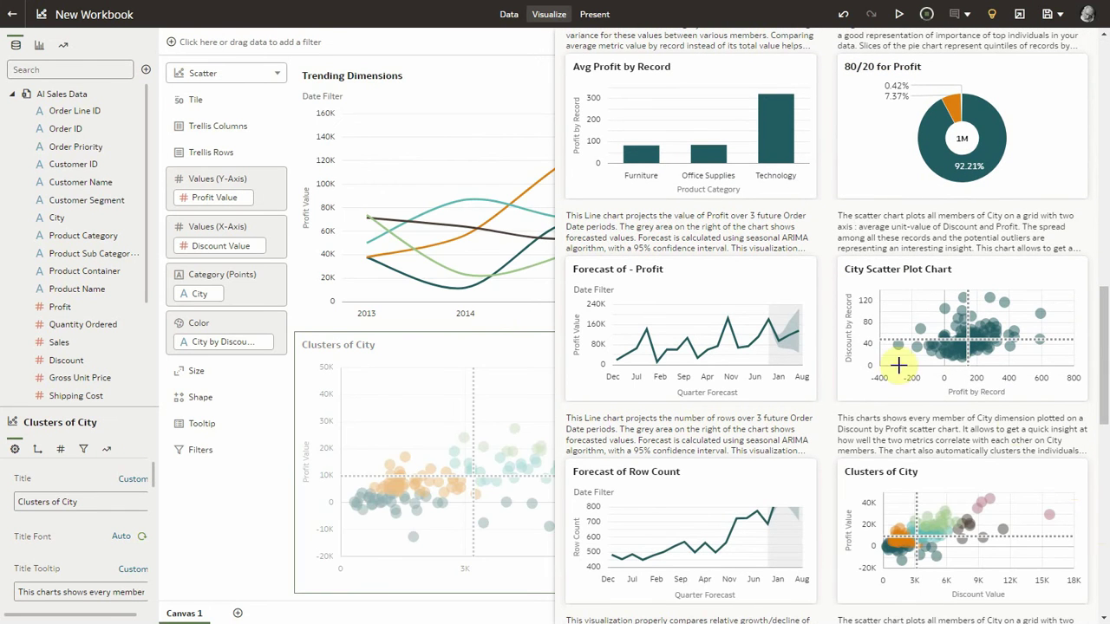
pyautogui.click(805, 274)
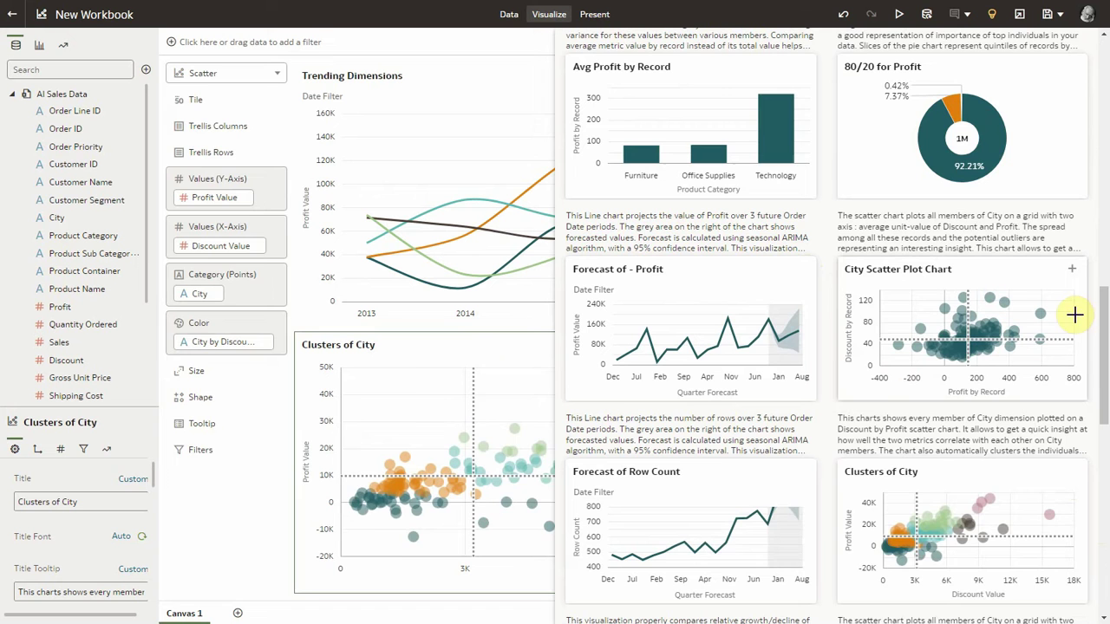
# Step: Close Auto Insights and select the Month Seasonality chart for editing
pyautogui.scroll(-5, 1103, 316)
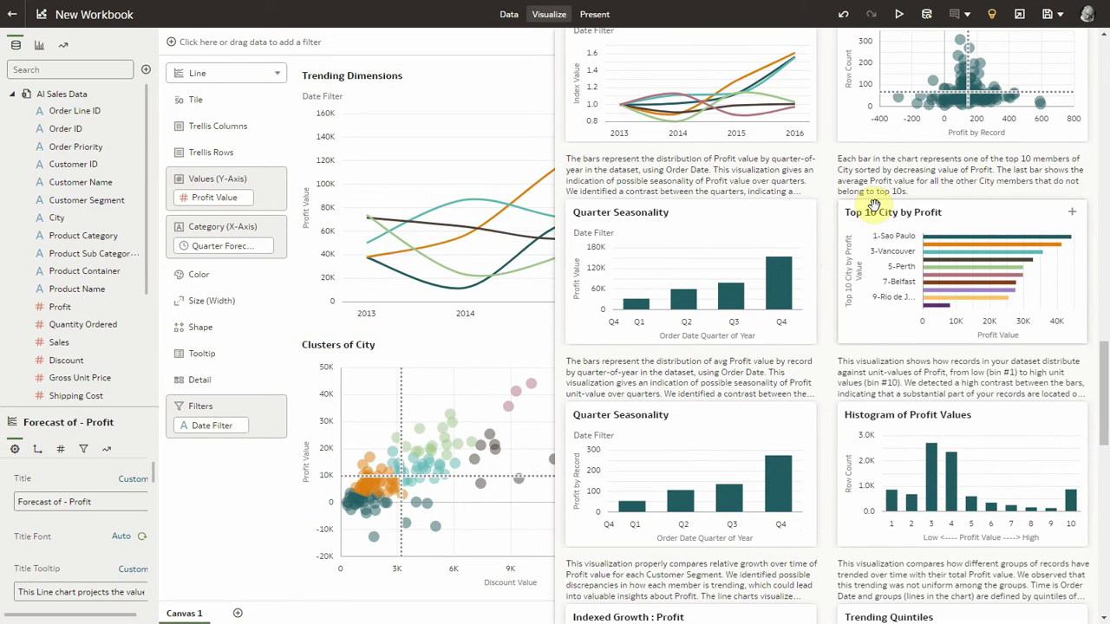
pyautogui.click(991, 16)
pyautogui.click(951, 102)
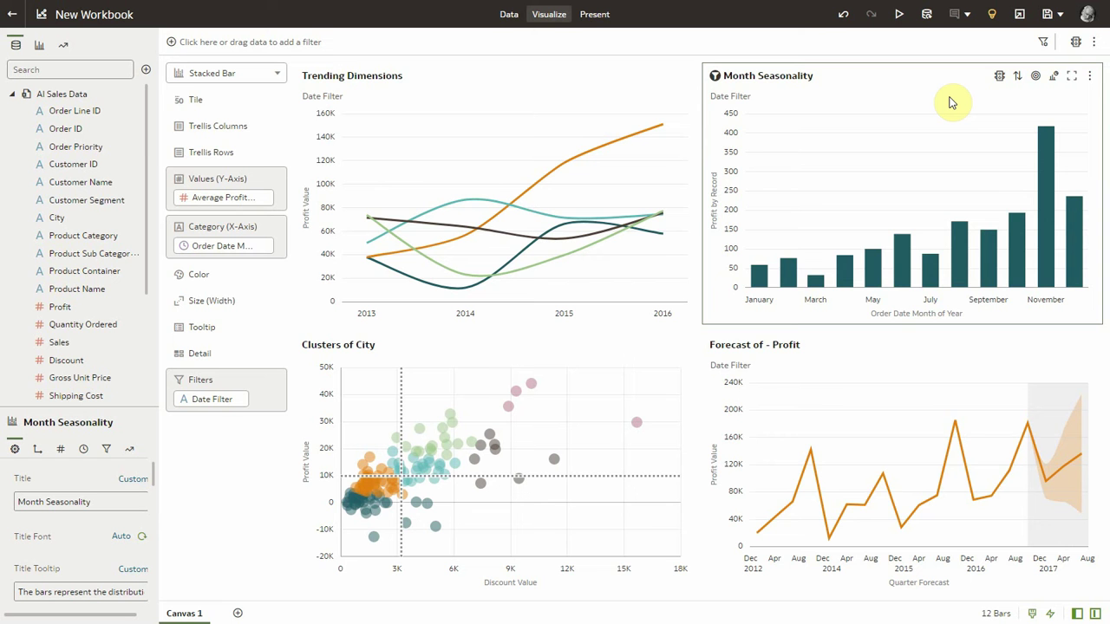
# Step: Reopen the Auto Insights panel beside the workbook canvas
pyautogui.click(993, 21)
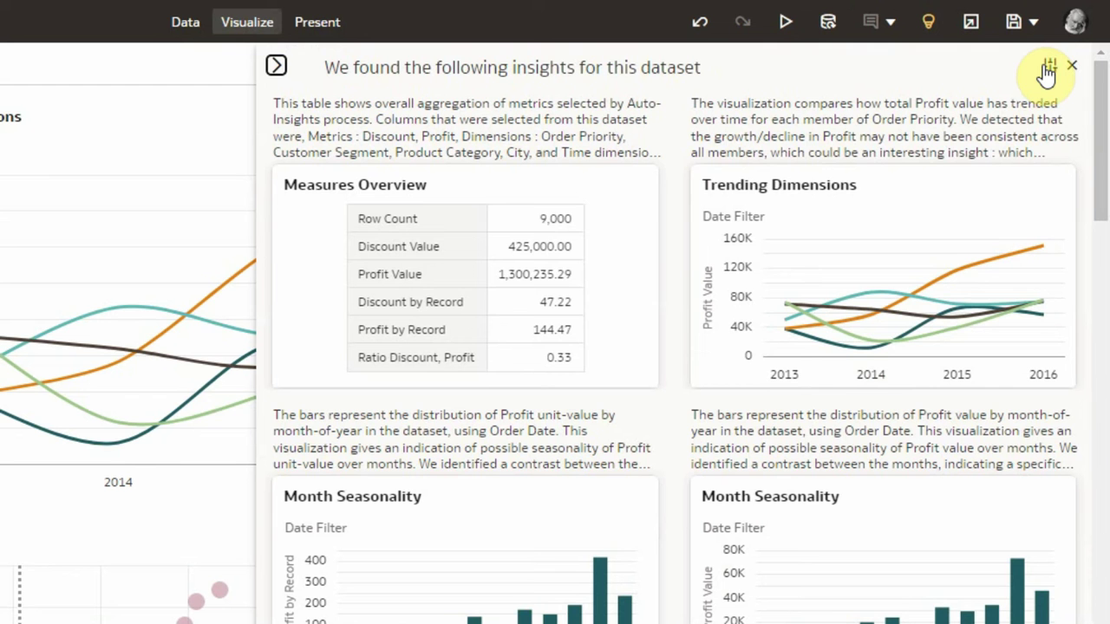
# Step: In Auto Insights Settings, keep Profit and Sales as measures and uncheck Discount
pyautogui.click(1049, 69)
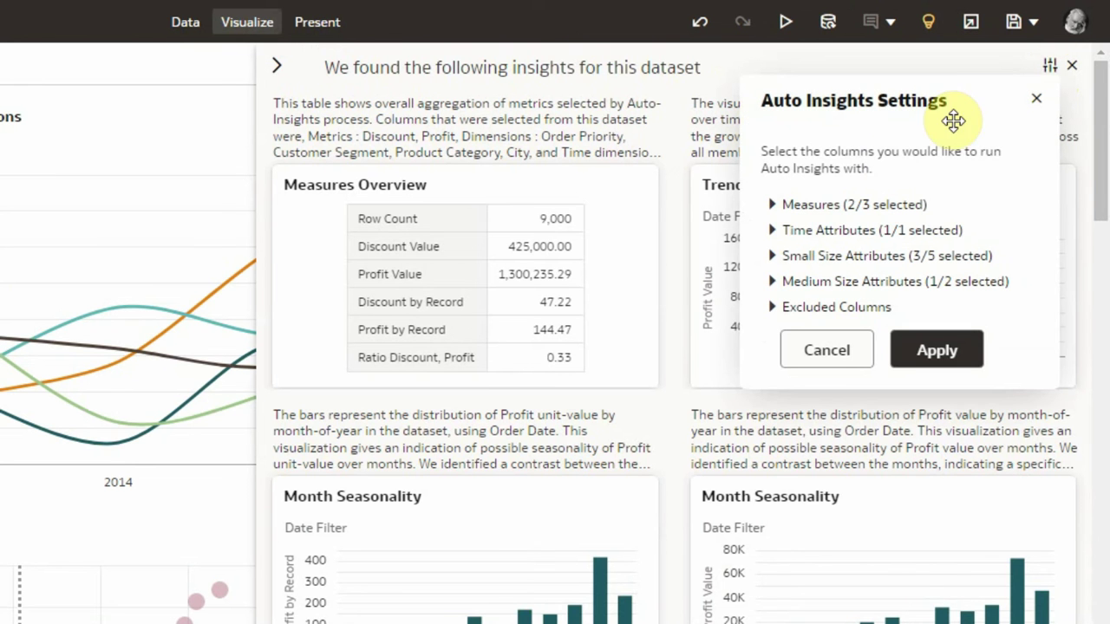
pyautogui.click(774, 205)
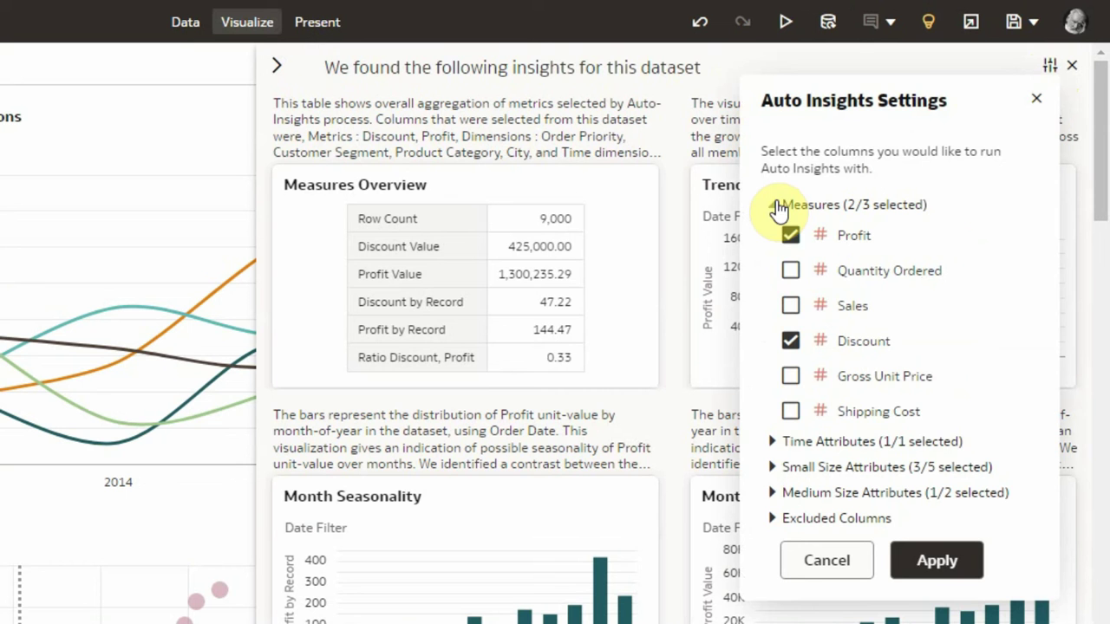
pyautogui.click(790, 306)
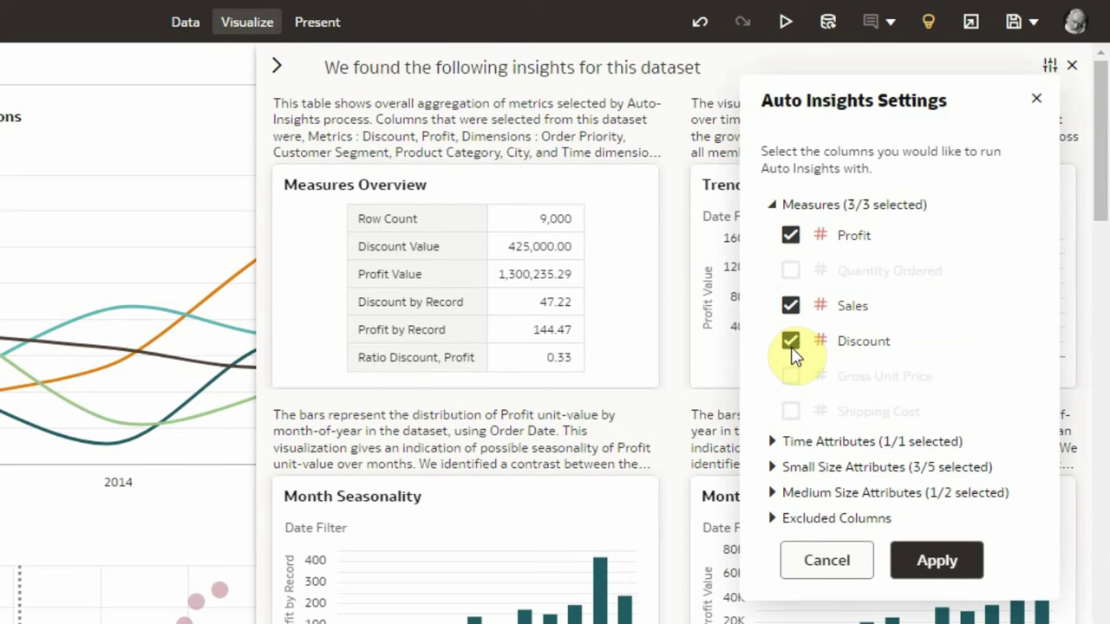
pyautogui.click(791, 343)
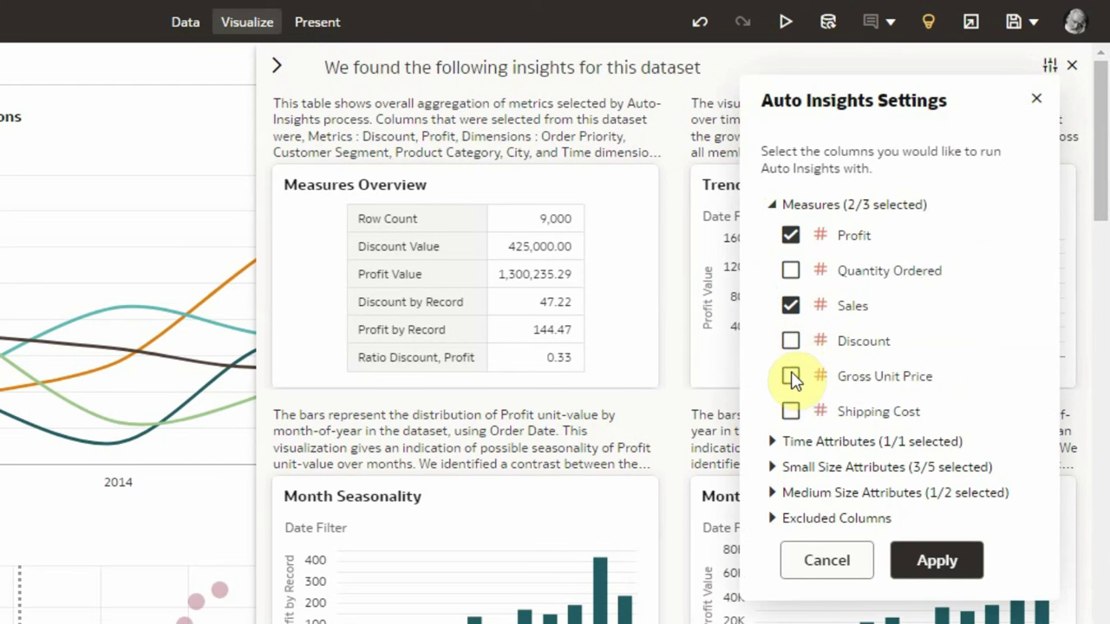
pyautogui.click(791, 376)
pyautogui.click(791, 376)
pyautogui.click(774, 206)
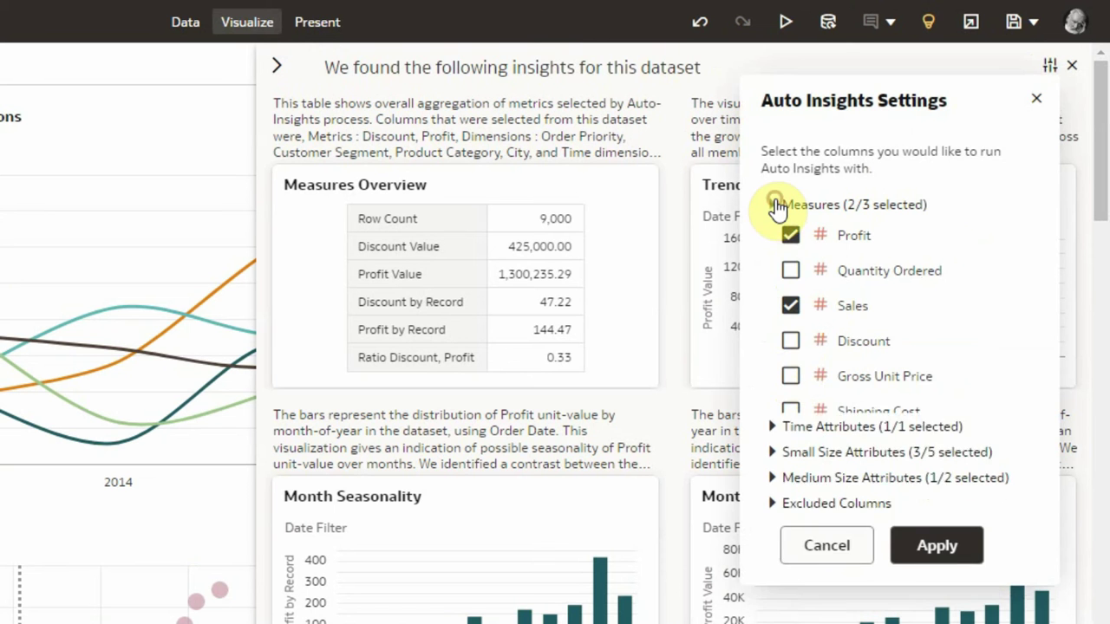
# Step: Keep Order Date as the time attribute and add Ship Mode as a small-size dimension
pyautogui.click(775, 230)
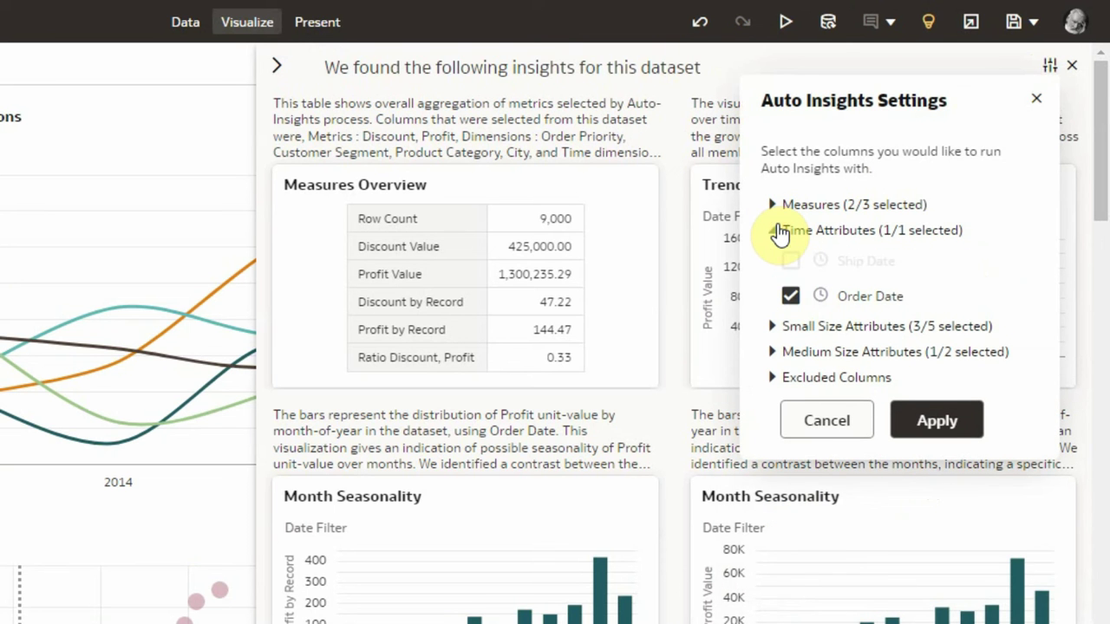
pyautogui.click(792, 297)
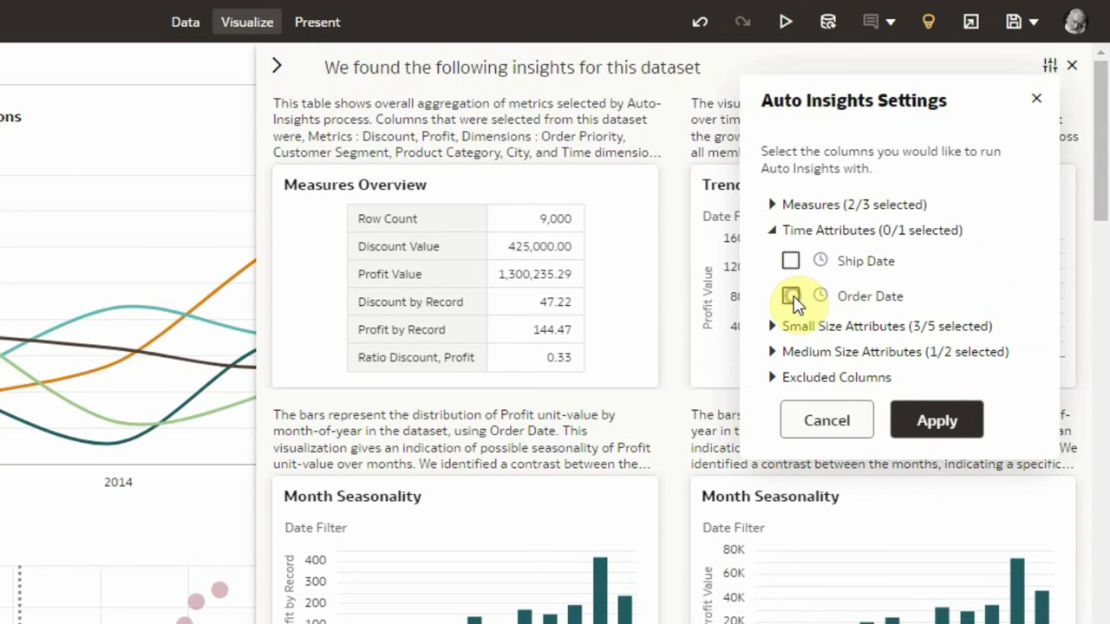
pyautogui.click(792, 260)
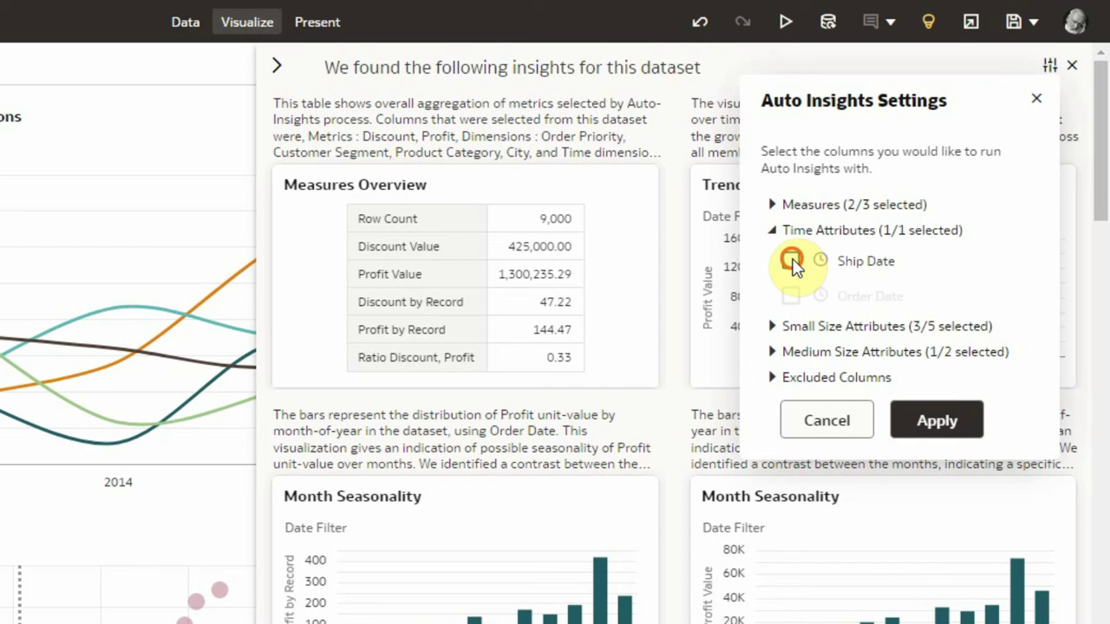
pyautogui.click(791, 259)
pyautogui.click(790, 296)
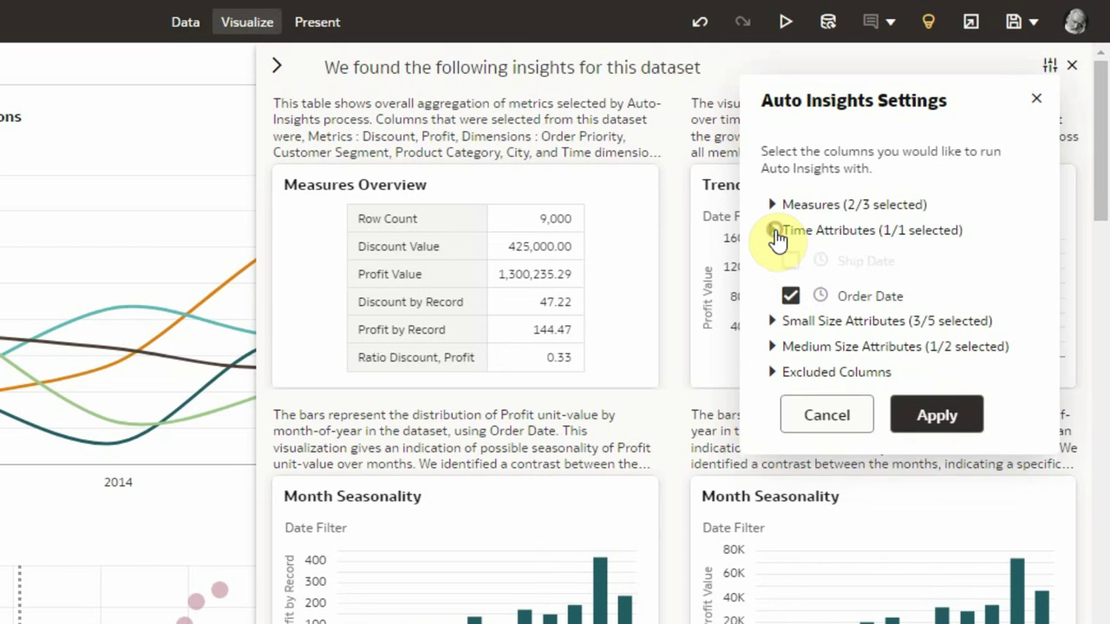
pyautogui.click(774, 232)
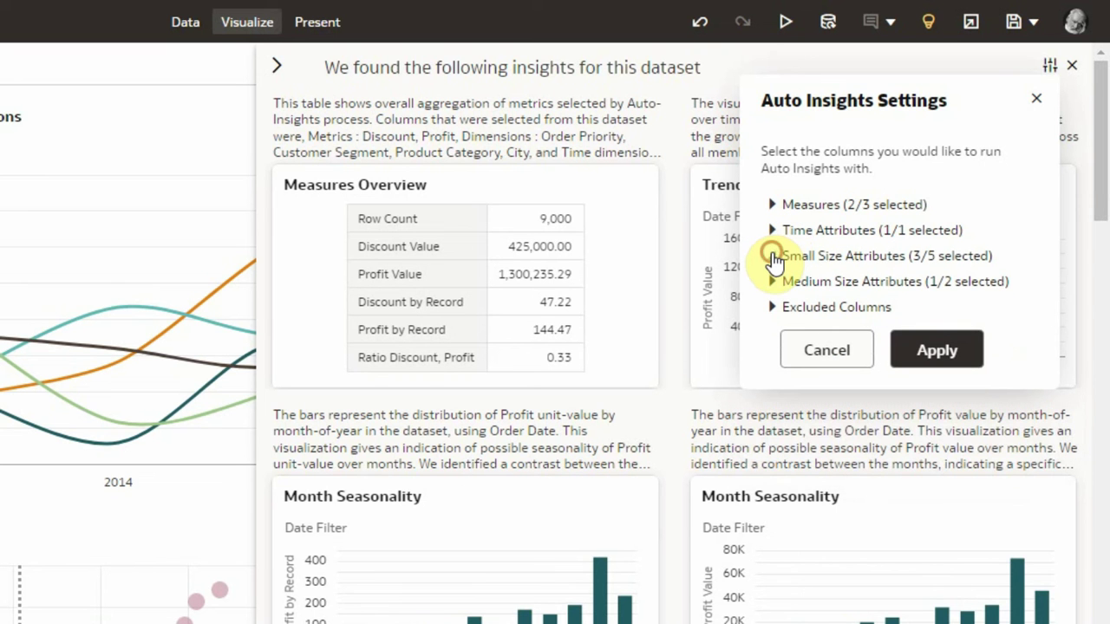
pyautogui.click(773, 256)
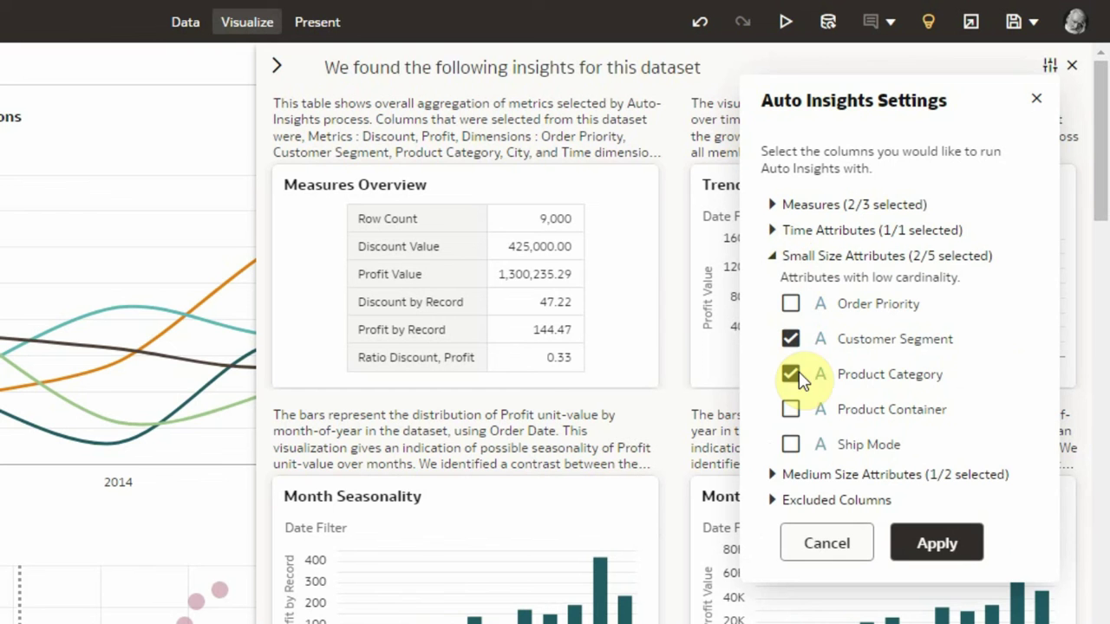
pyautogui.click(791, 446)
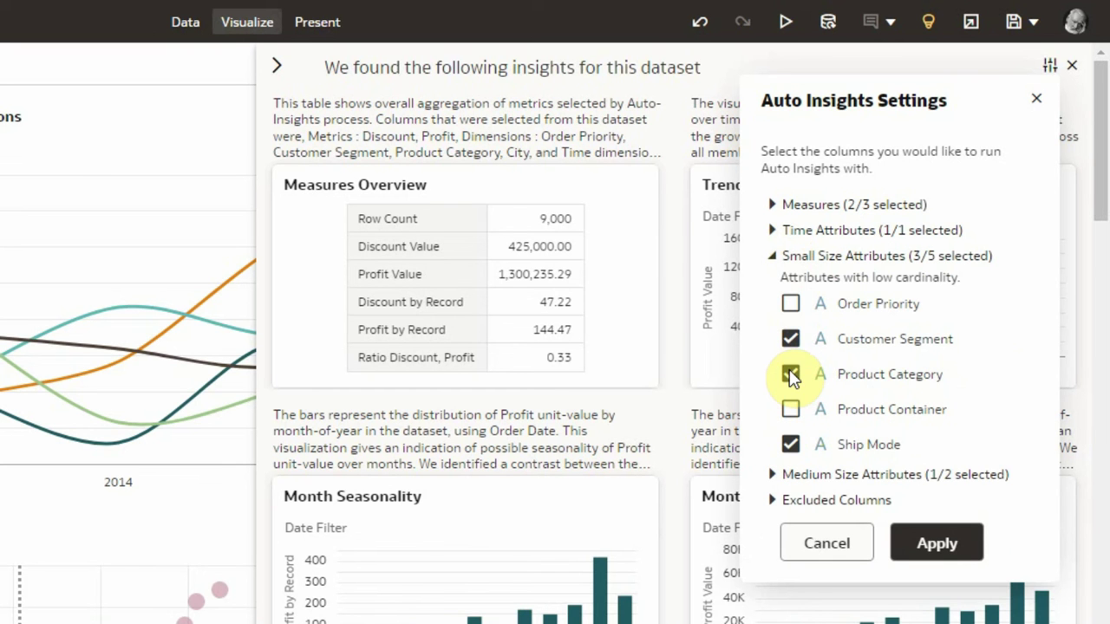
pyautogui.click(772, 258)
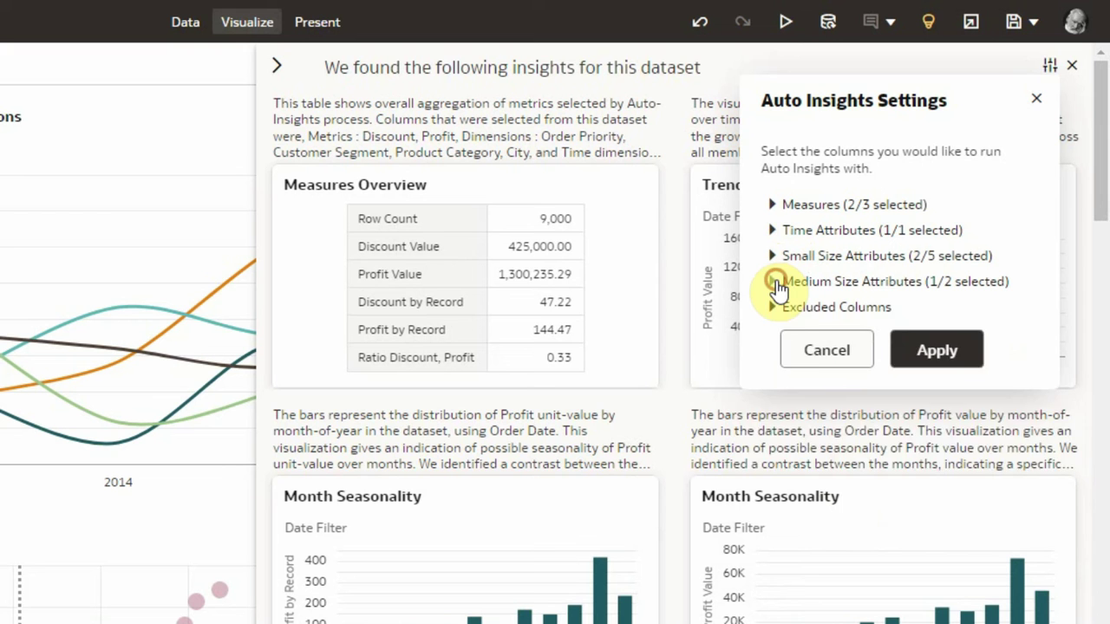
# Step: Add Product Sub Category, keep City, and apply the settings to regenerate insights
pyautogui.click(775, 281)
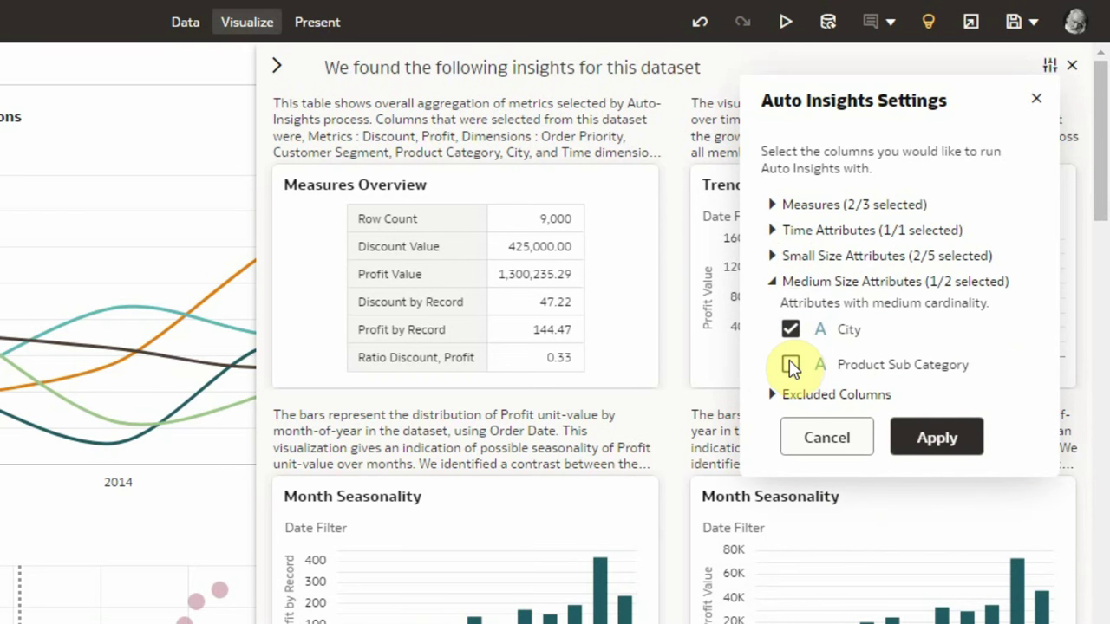
pyautogui.click(791, 366)
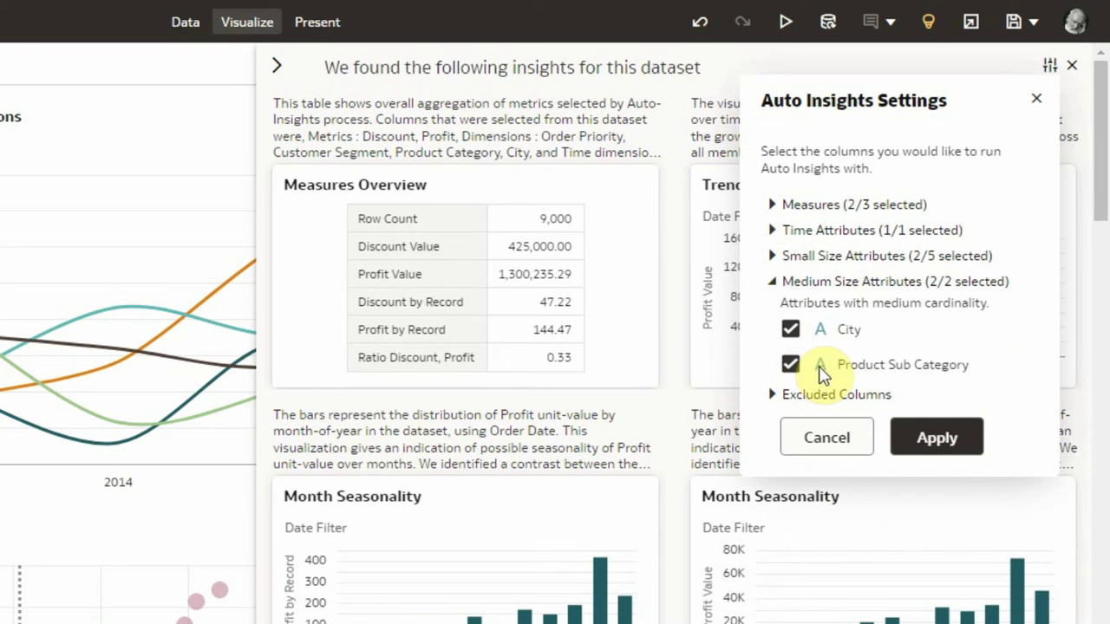
pyautogui.click(791, 331)
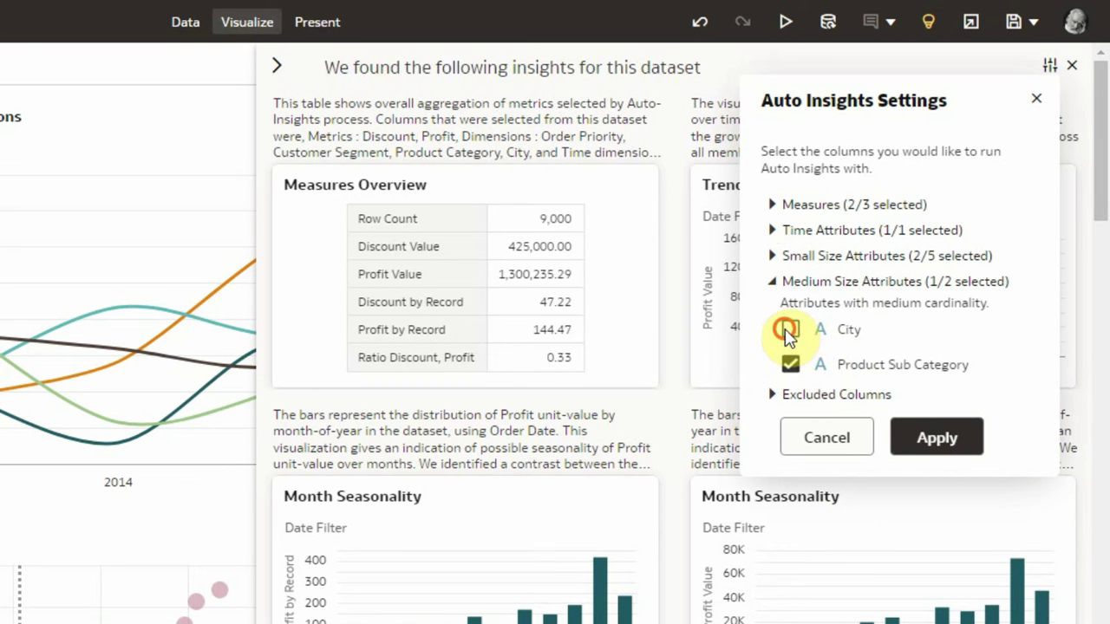
pyautogui.click(790, 330)
pyautogui.click(926, 439)
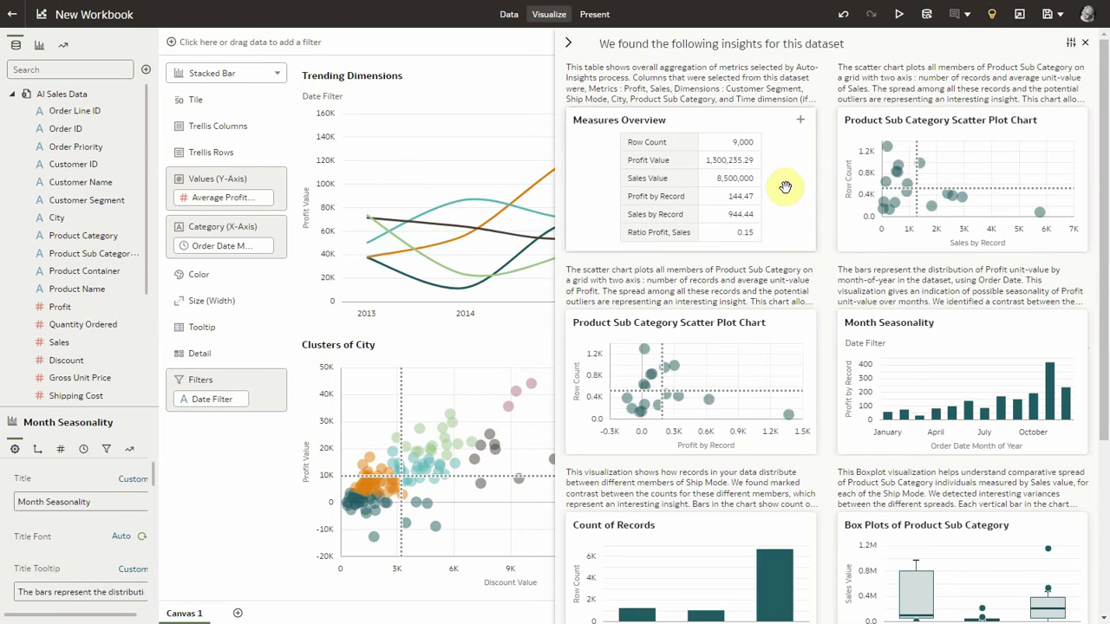
# Step: Add the Split of Ship Mode insight to the canvas
pyautogui.moveTo(772, 98)
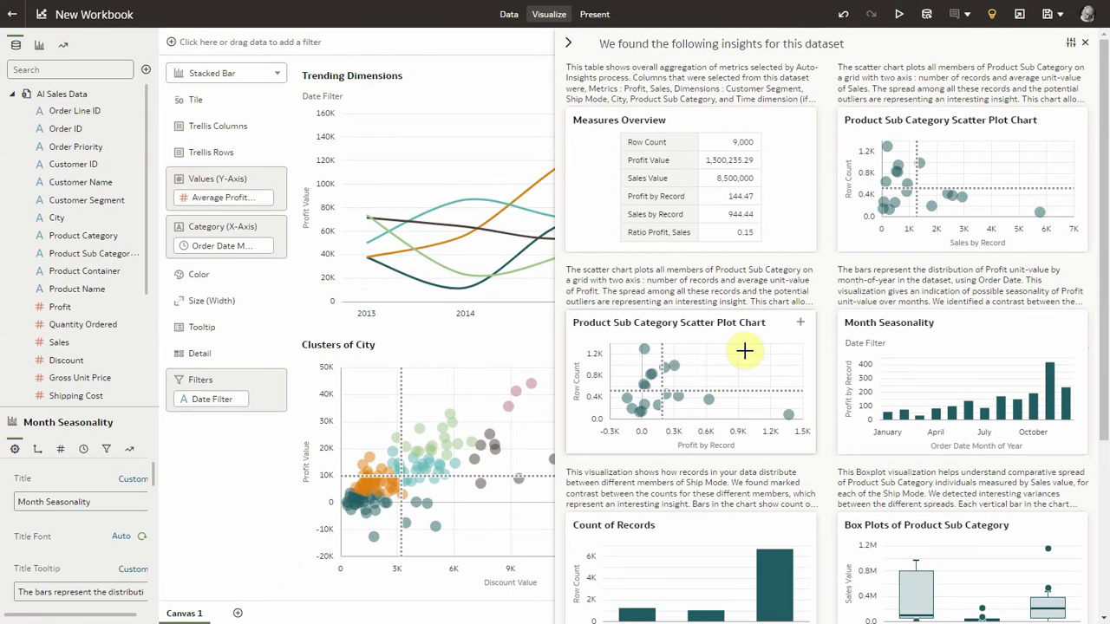
pyautogui.moveTo(646, 354)
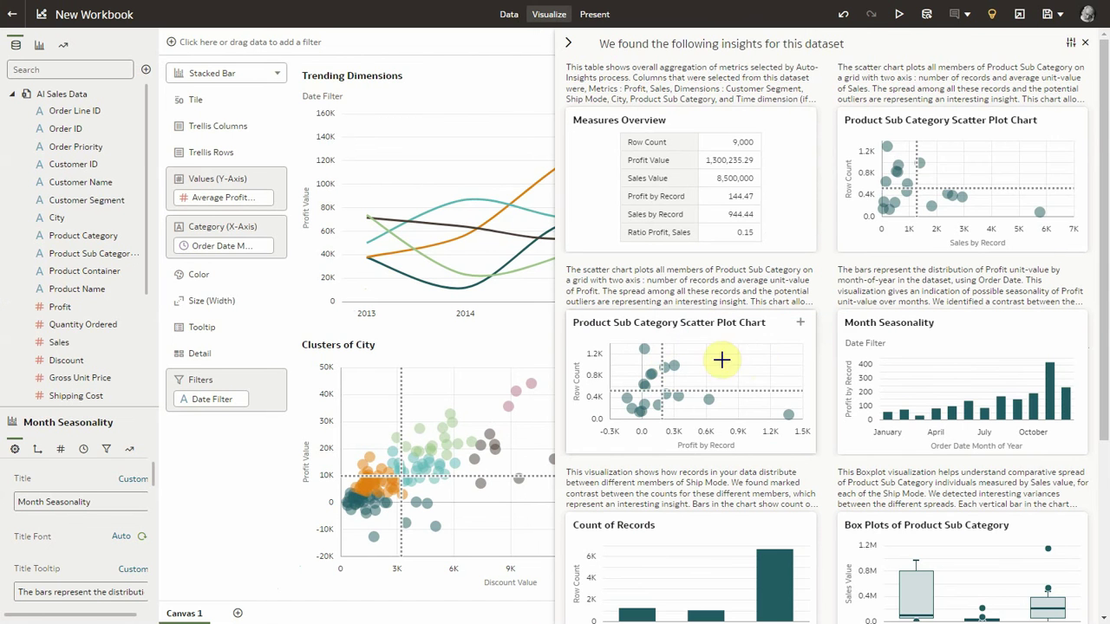
pyautogui.scroll(-5, 902, 403)
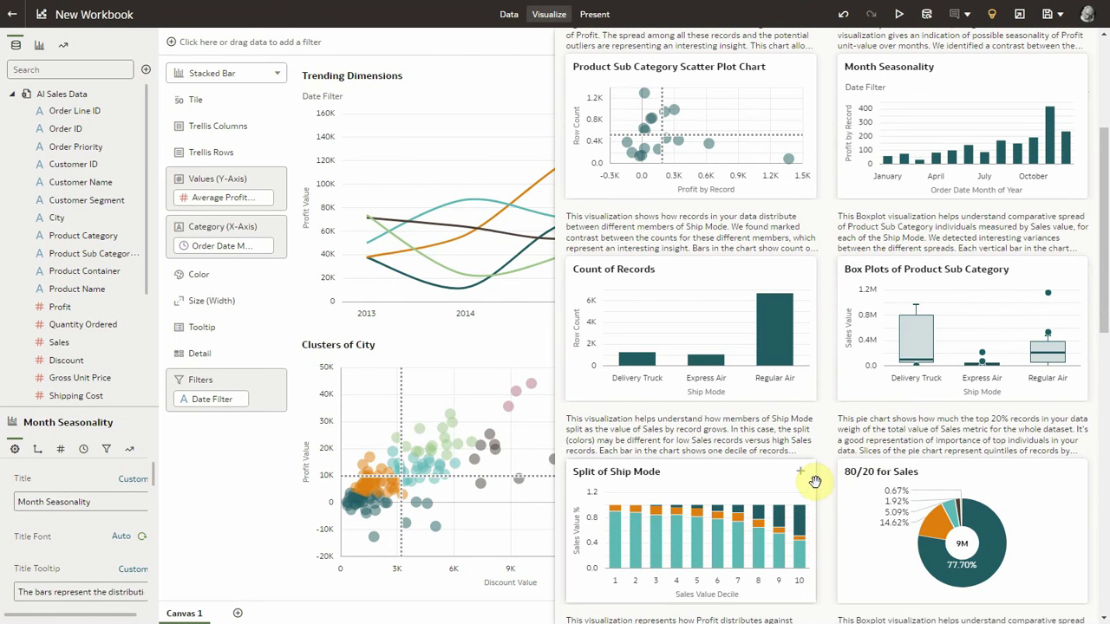
pyautogui.click(800, 472)
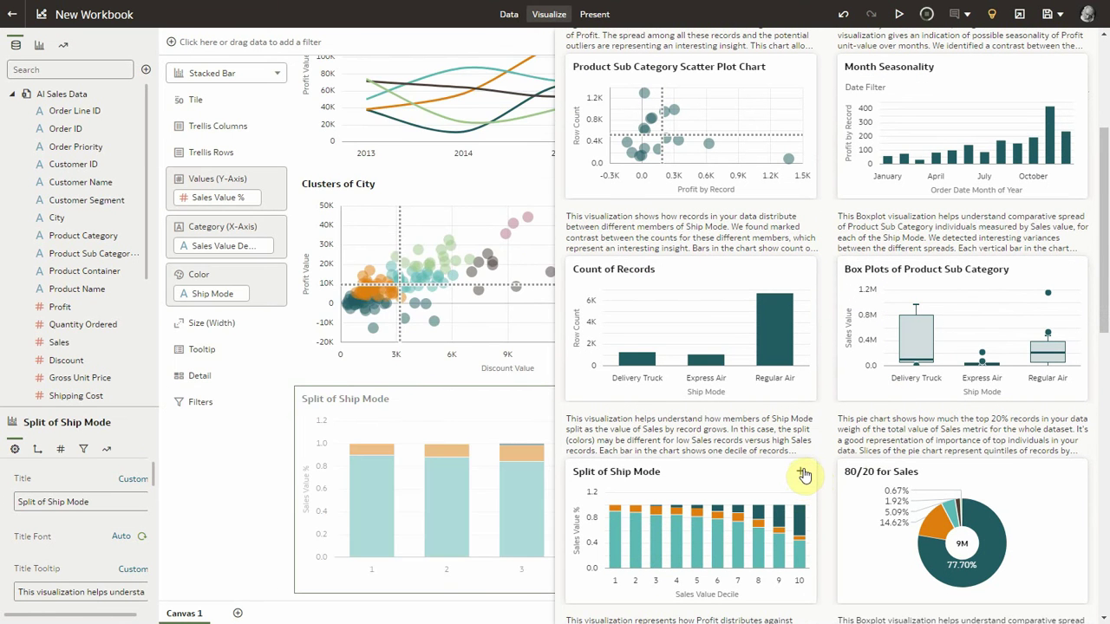
# Step: Pick Forecast of - Sales and add Clusters of Product Sub Category to the canvas
pyautogui.scroll(-3, 806, 474)
pyautogui.scroll(-10, 804, 473)
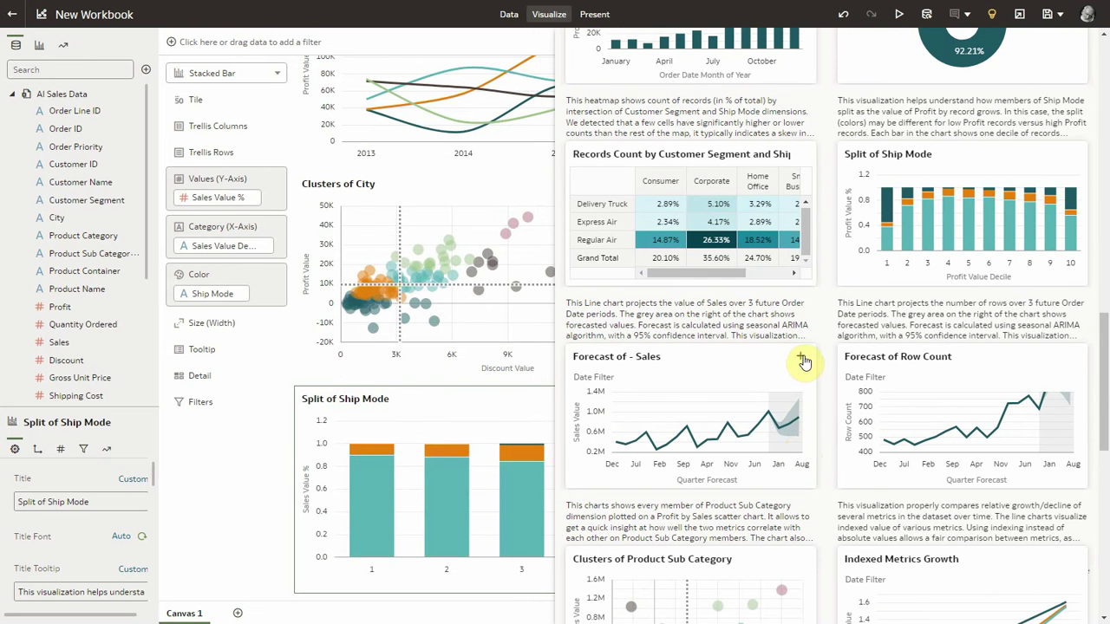
pyautogui.click(805, 430)
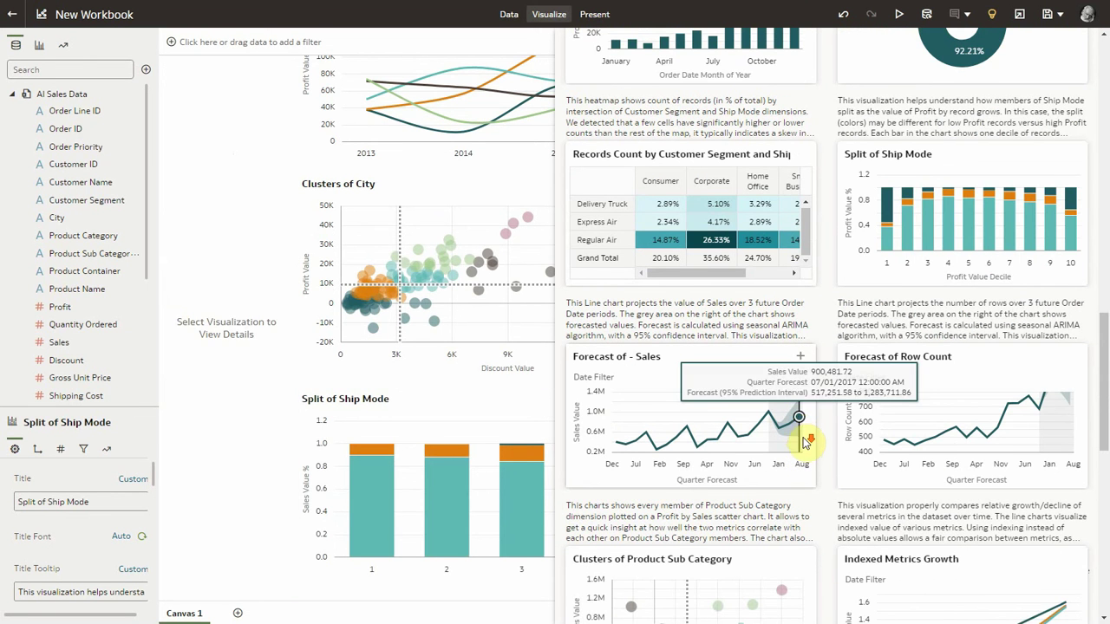
pyautogui.scroll(-3, 801, 427)
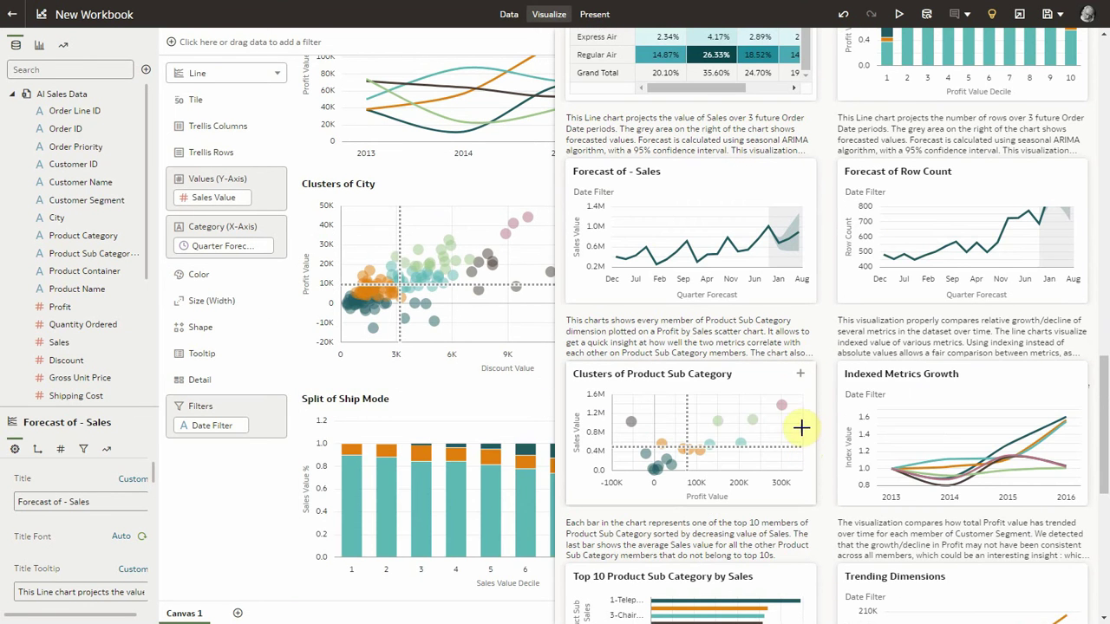
pyautogui.click(801, 375)
pyautogui.scroll(-10, 834, 400)
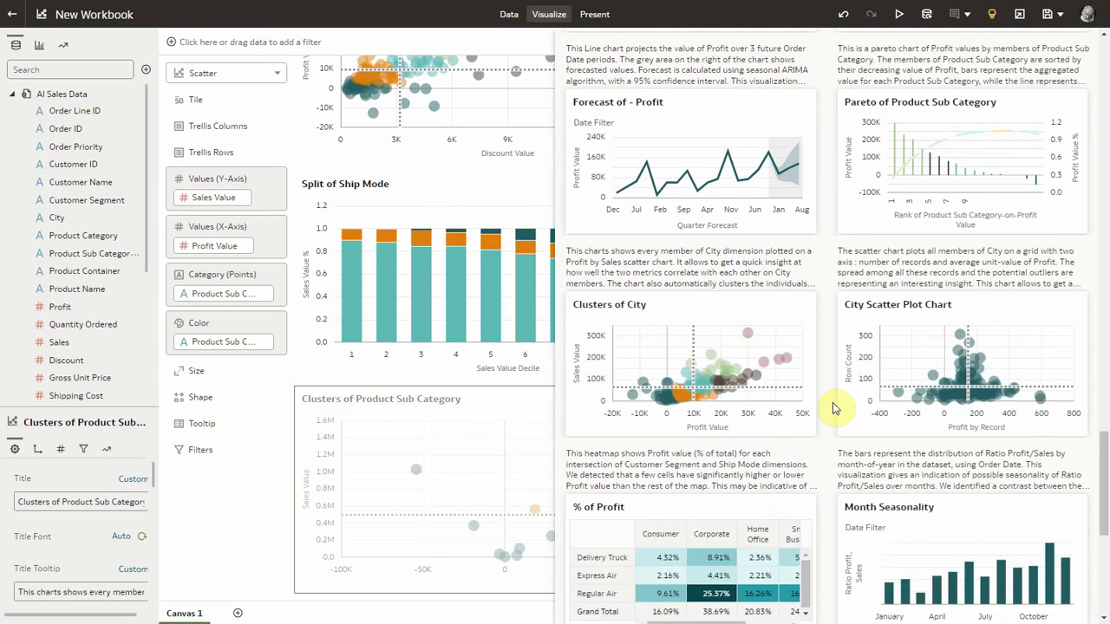
pyautogui.scroll(-8, 834, 407)
pyautogui.scroll(-3, 835, 405)
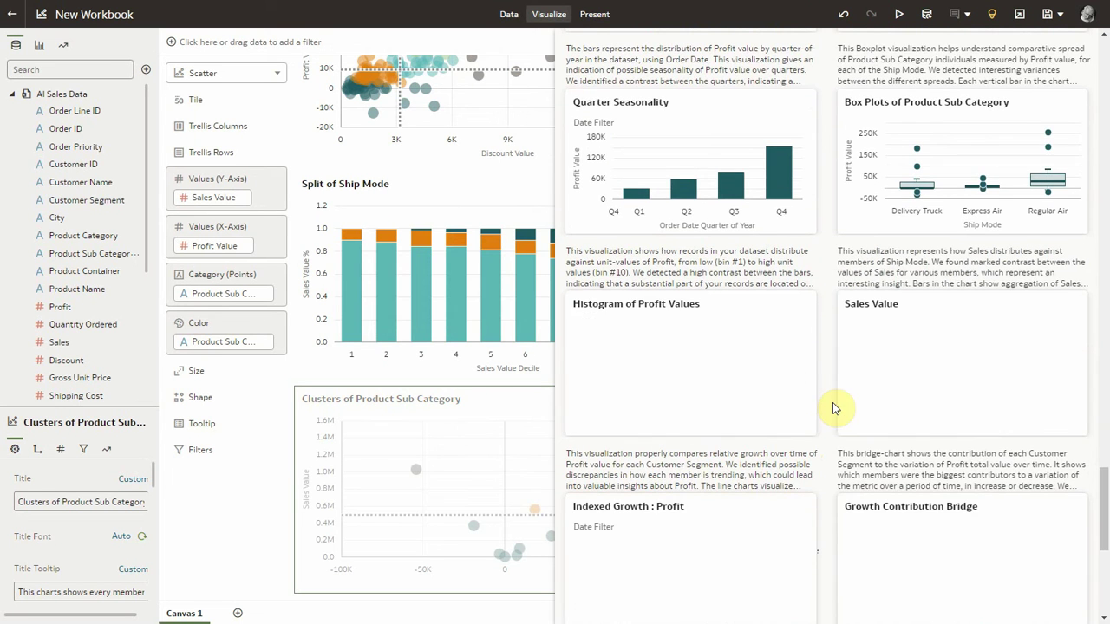
# Step: Close Auto Insights and select only the Month Seasonality chart on the canvas
pyautogui.click(991, 18)
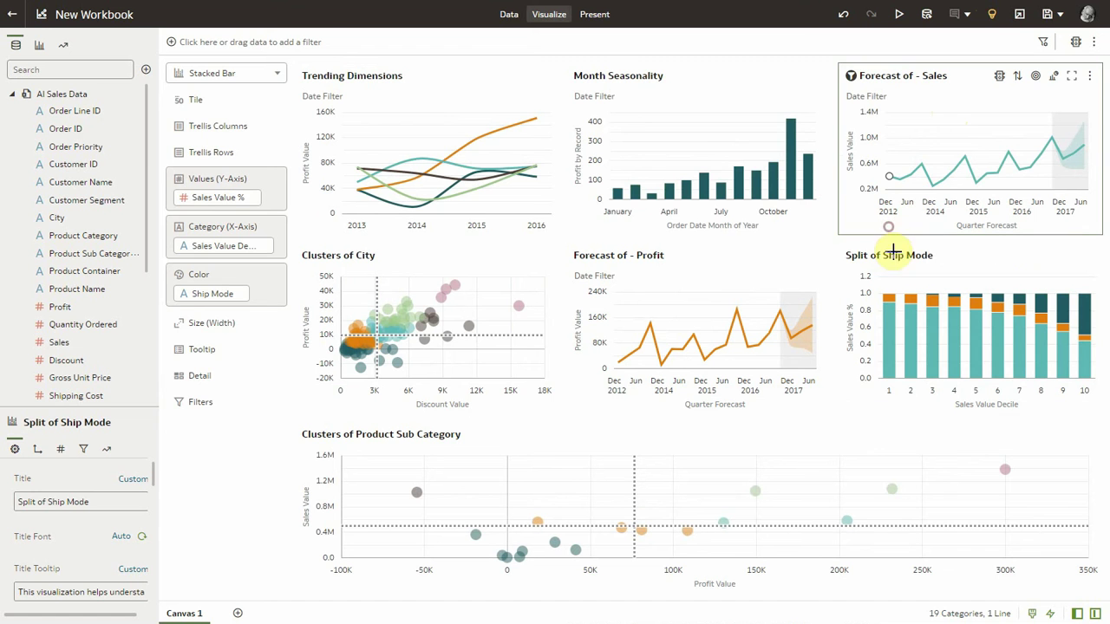
pyautogui.keyDown('ctrl'); pyautogui.click(857, 397); pyautogui.keyUp('ctrl')
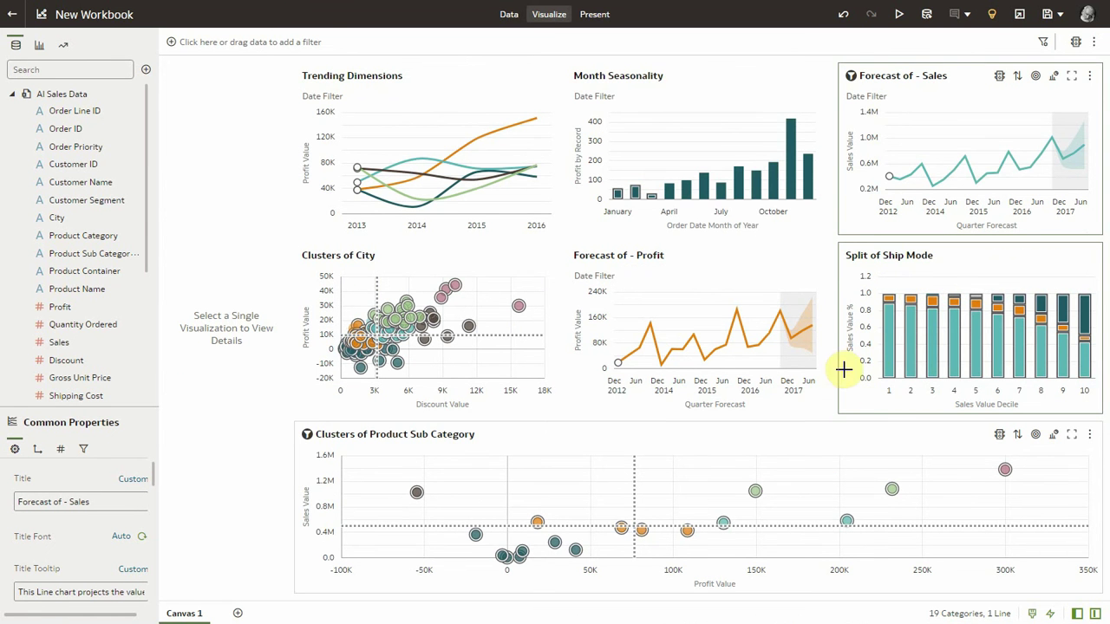
pyautogui.click(667, 131)
# Step: Use Month Seasonality as a filter, test it on July, then clear the filter
pyautogui.click(579, 78)
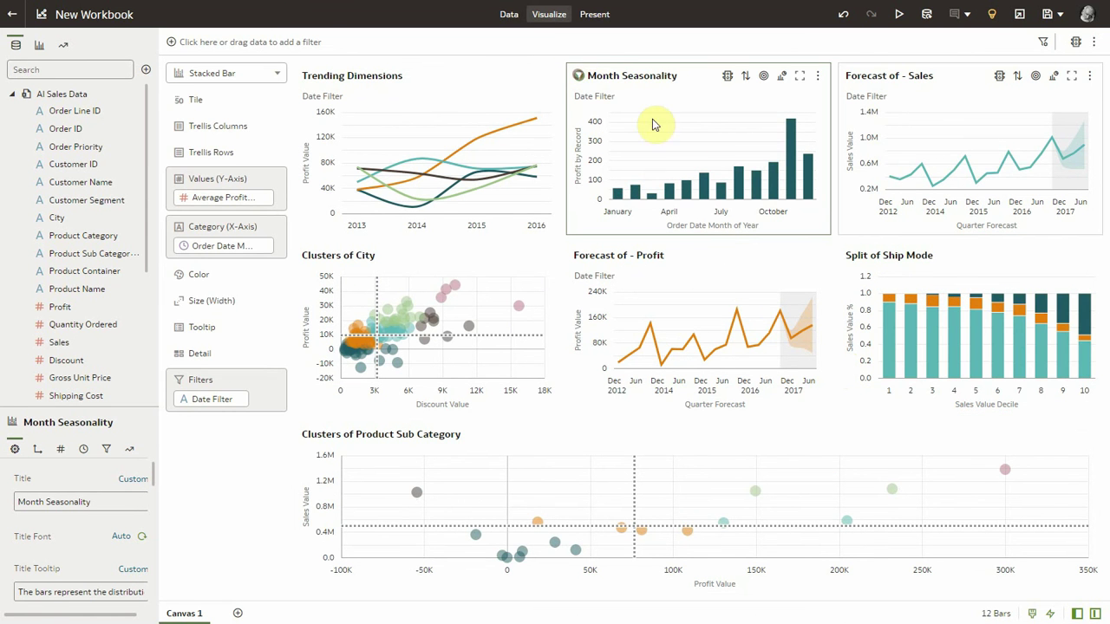
pyautogui.click(676, 210)
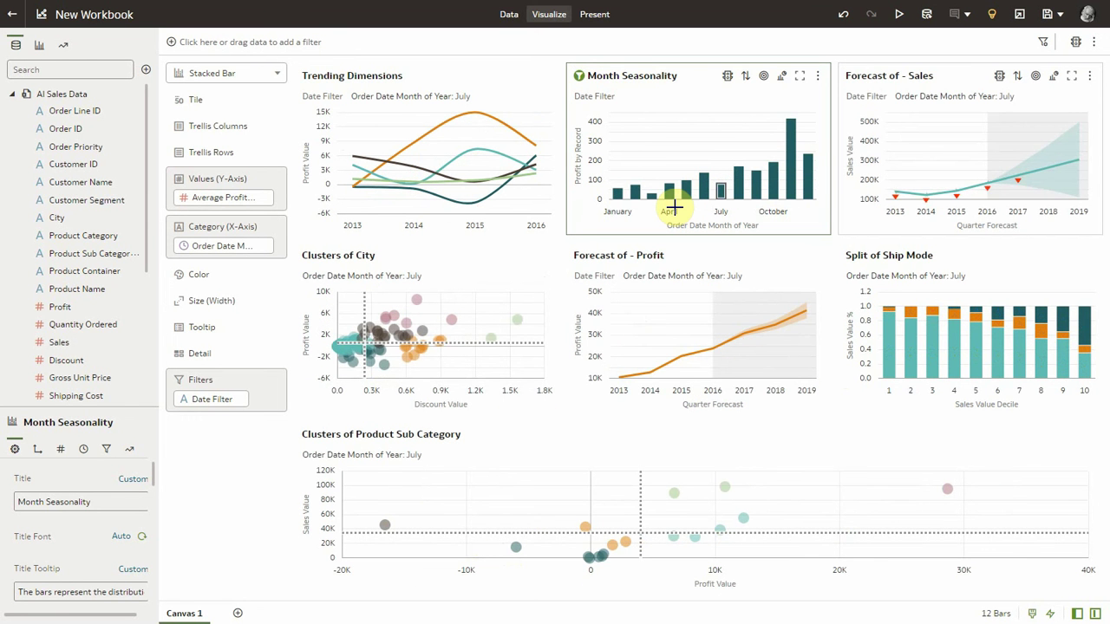
pyautogui.click(580, 76)
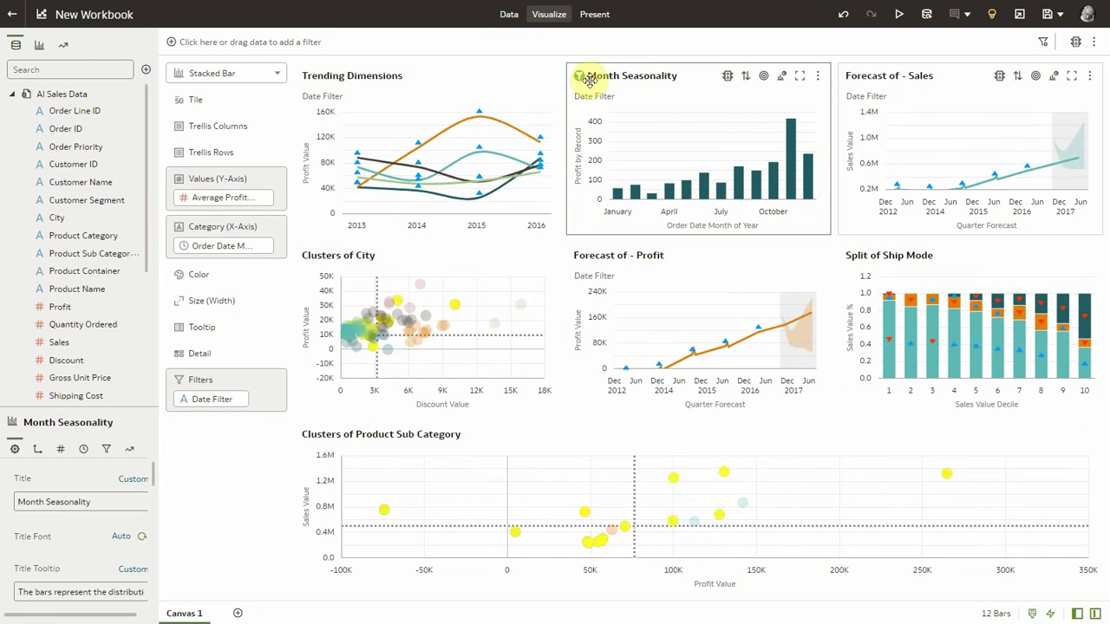
pyautogui.click(10, 93)
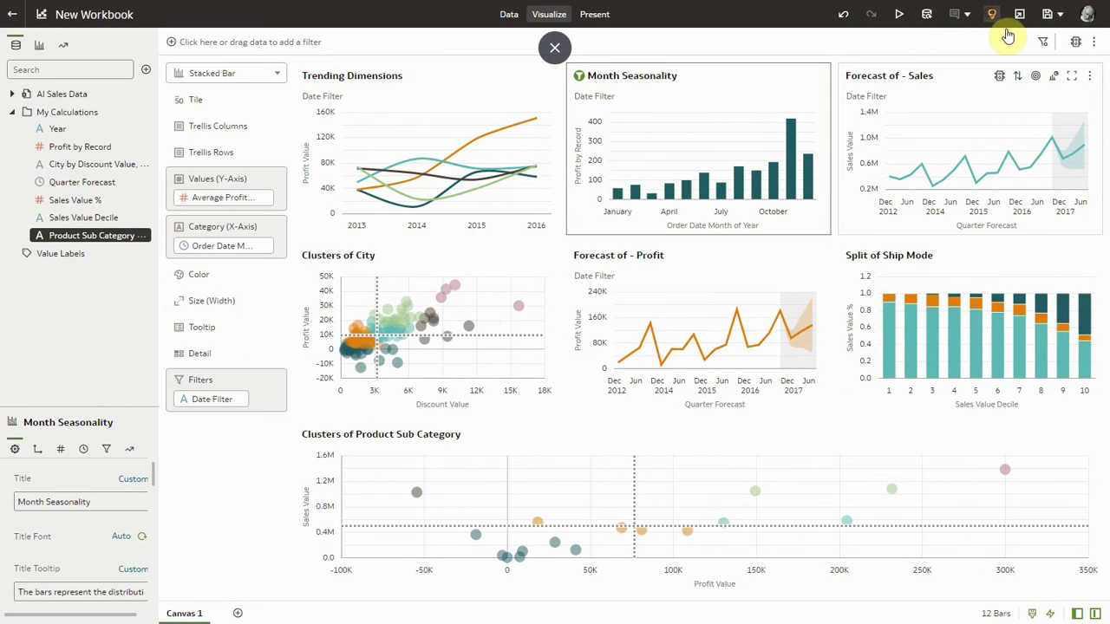
# Step: In Auto Insights Settings, make Shipping Cost the measure and drop Sales
pyautogui.click(1070, 43)
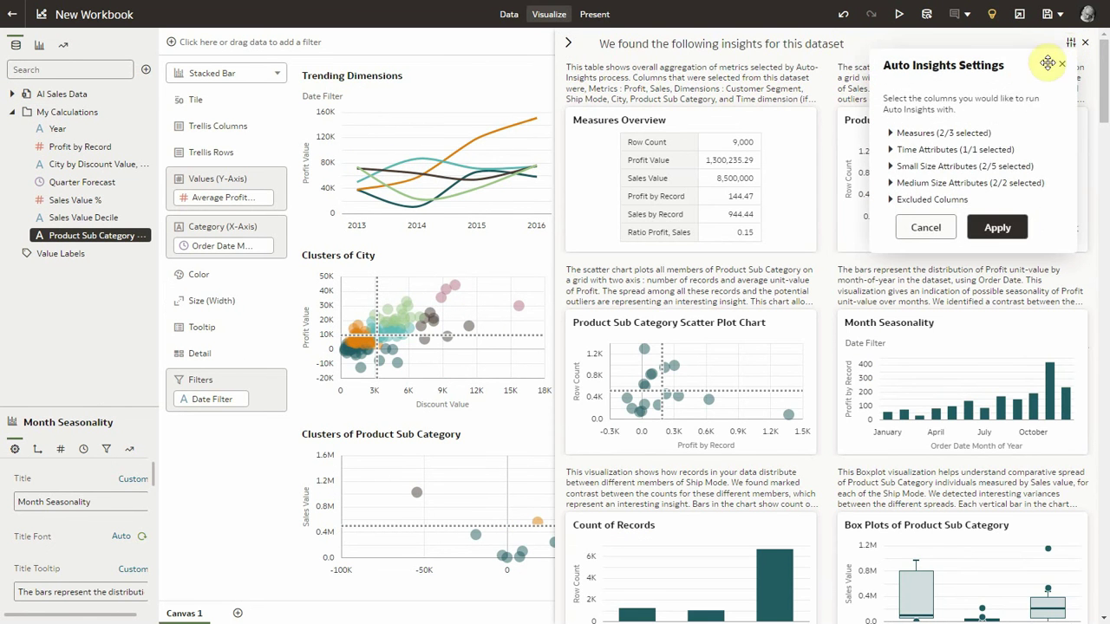
pyautogui.click(889, 134)
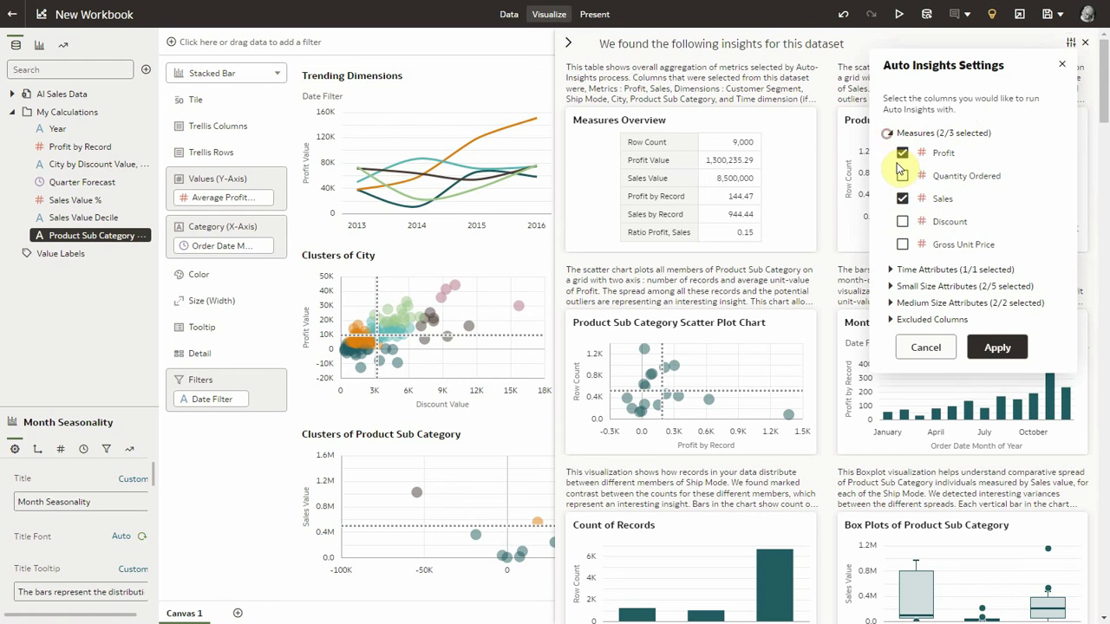
pyautogui.click(901, 269)
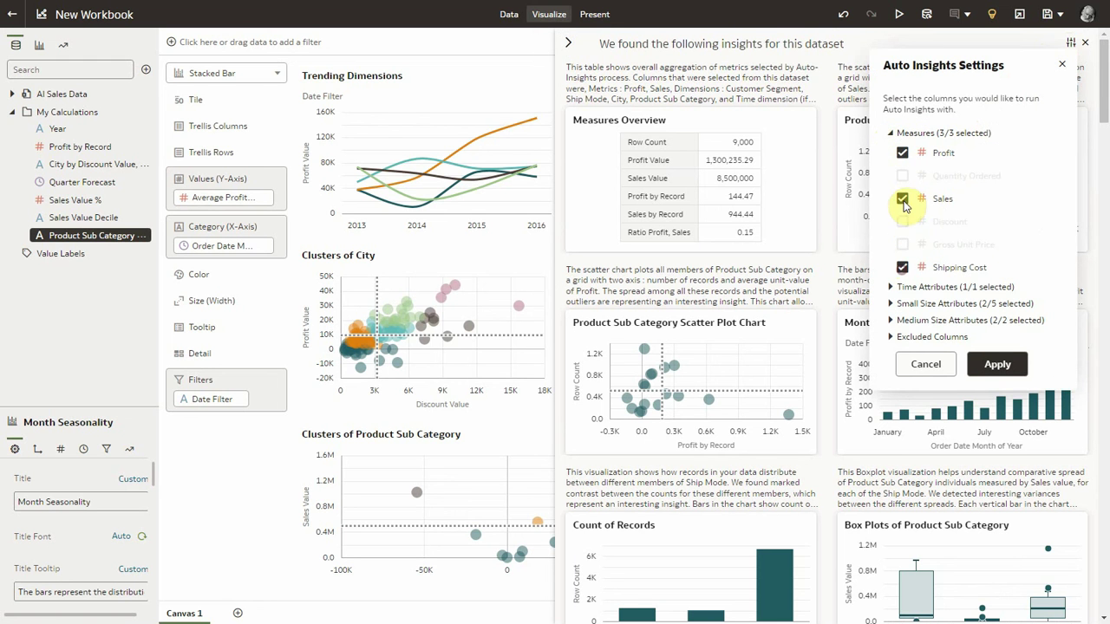
pyautogui.click(903, 198)
pyautogui.click(892, 135)
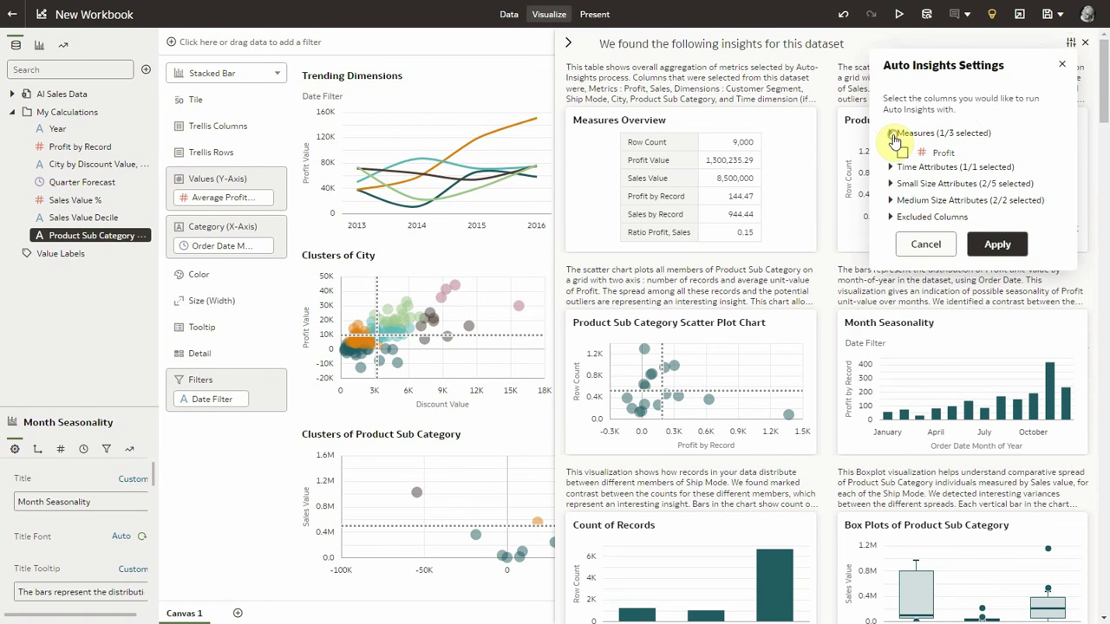
# Step: Exclude Ship Mode and Customer Segment from the attributes and rerun the insights
pyautogui.click(892, 151)
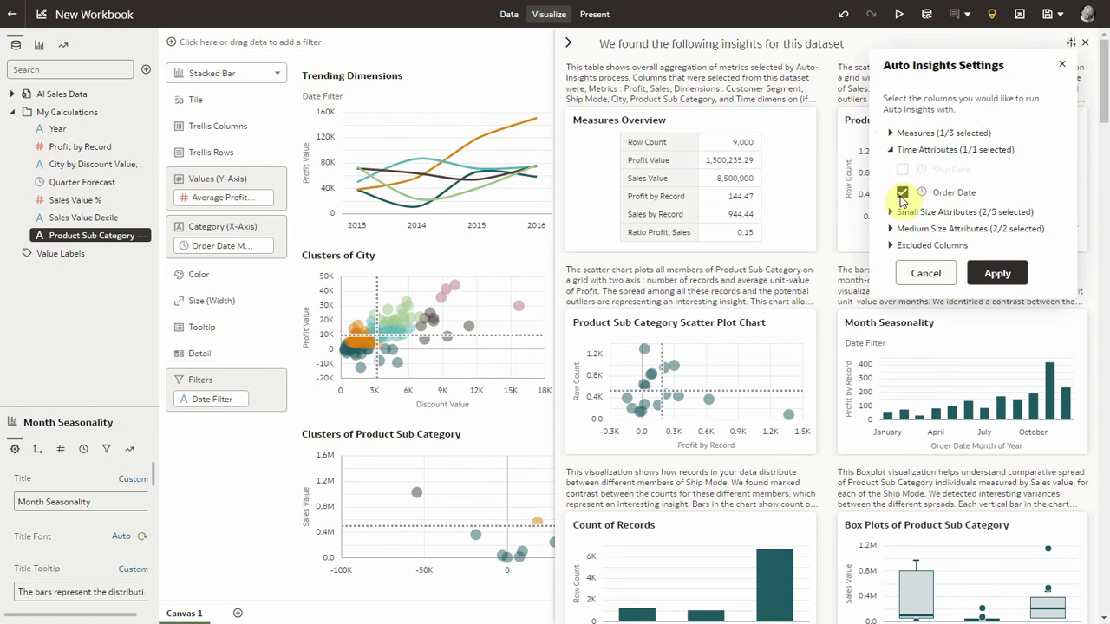
pyautogui.click(890, 215)
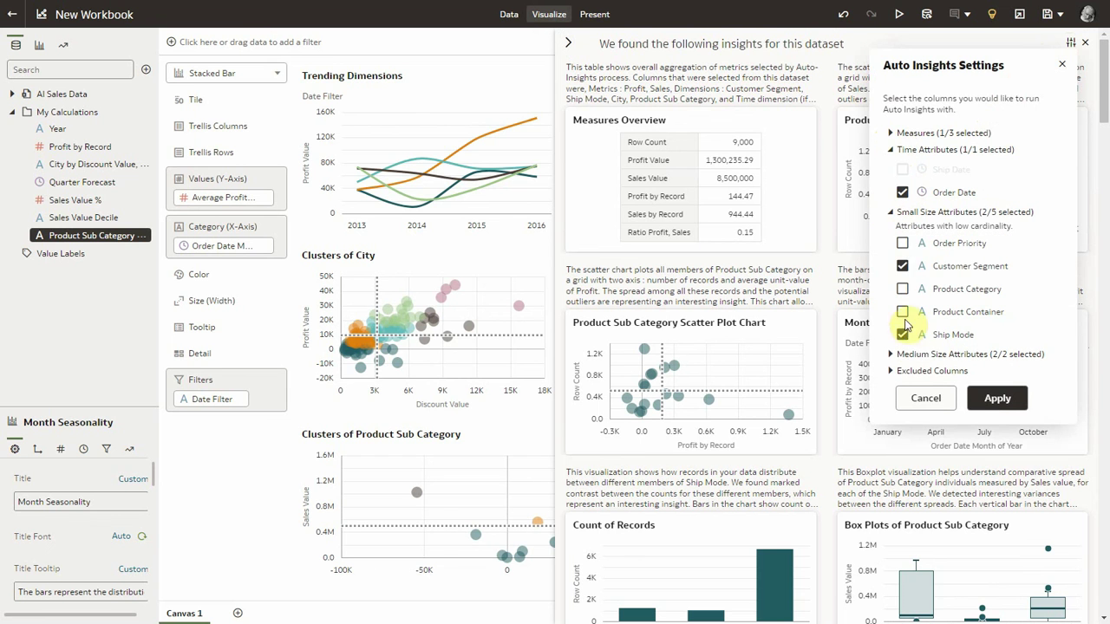
pyautogui.click(903, 335)
pyautogui.click(902, 267)
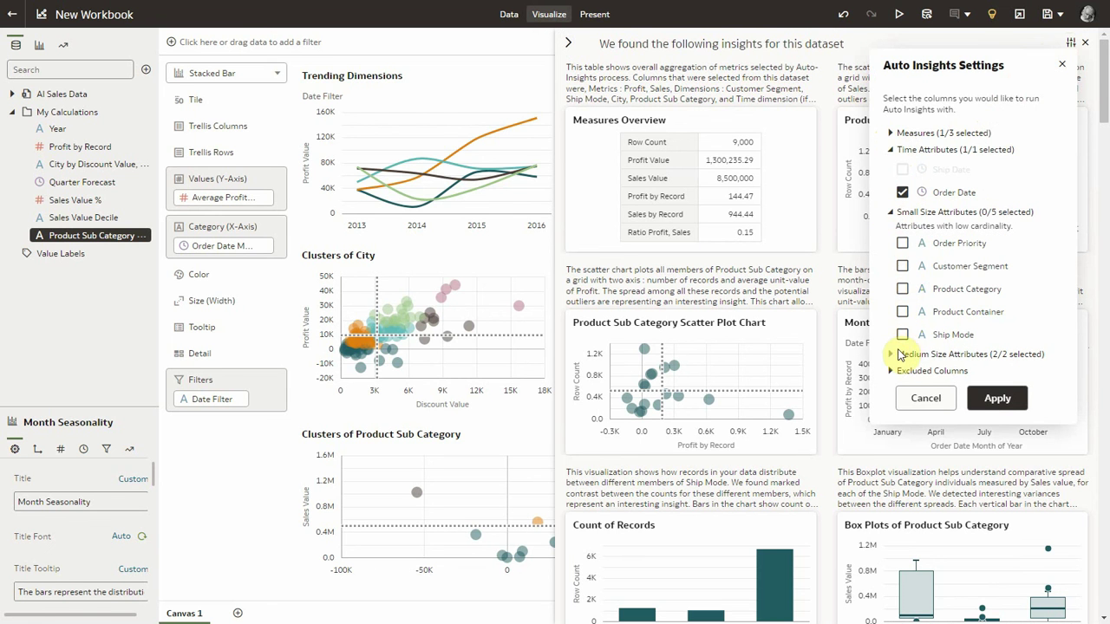
pyautogui.click(891, 355)
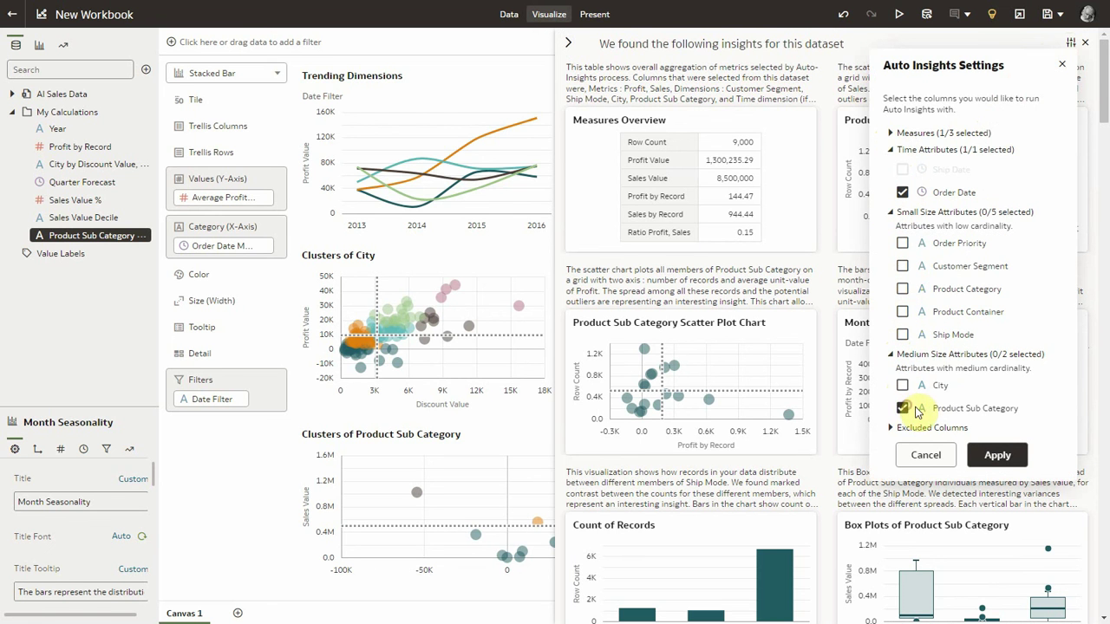
pyautogui.click(1006, 455)
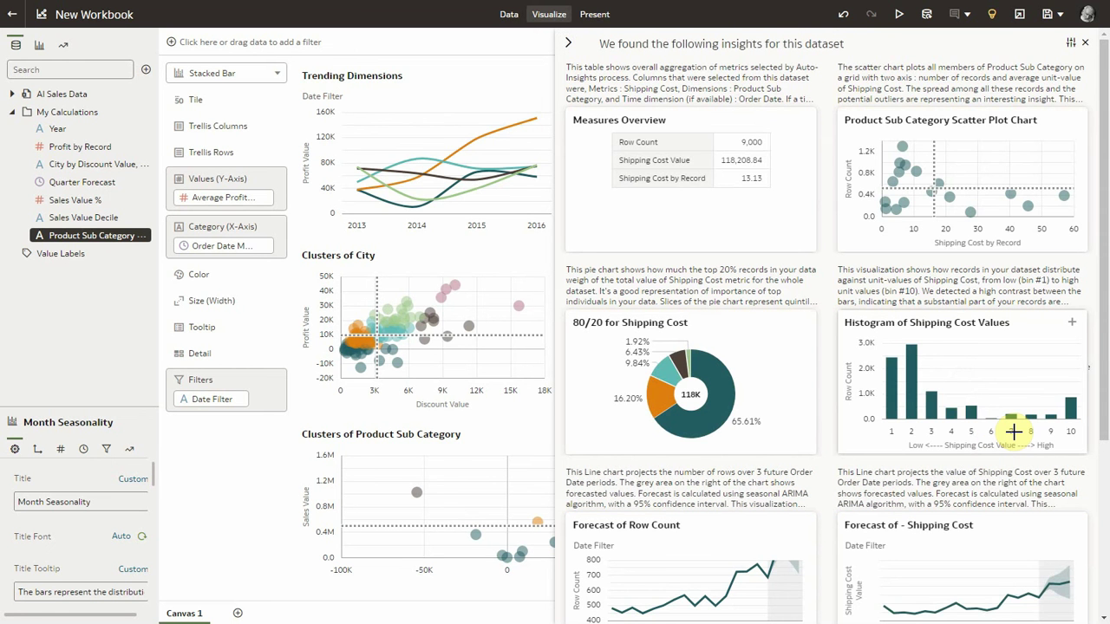
# Step: Add the Monthly Trend: Shipping Cost insight chart to the canvas
pyautogui.scroll(-5, 1013, 431)
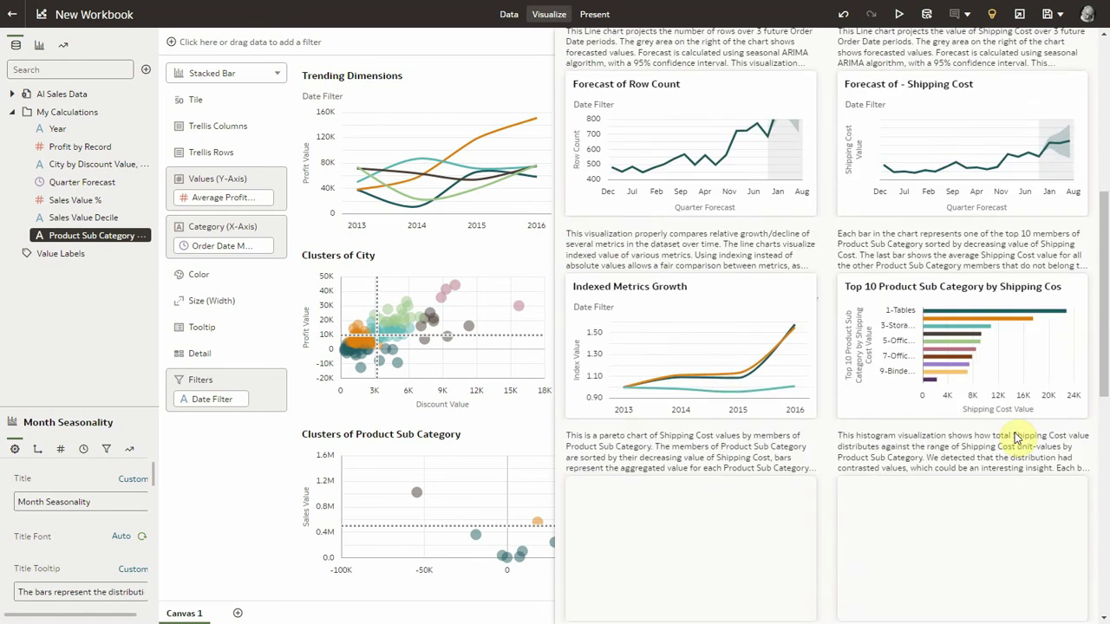
pyautogui.scroll(-6, 1014, 431)
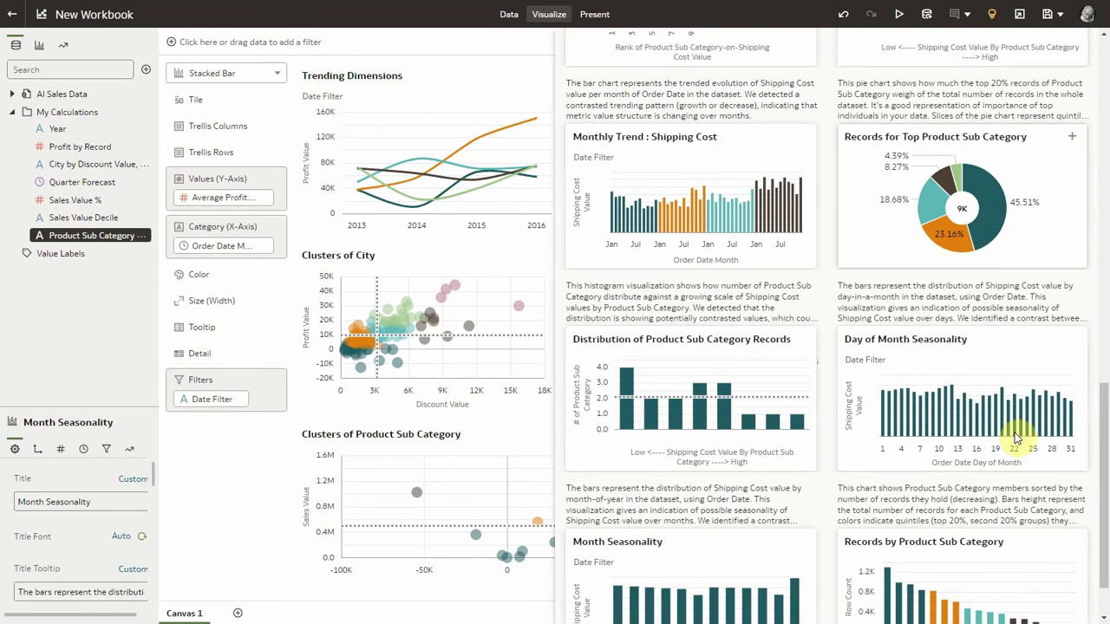
pyautogui.moveTo(940, 356); pyautogui.dragTo(299, 468)
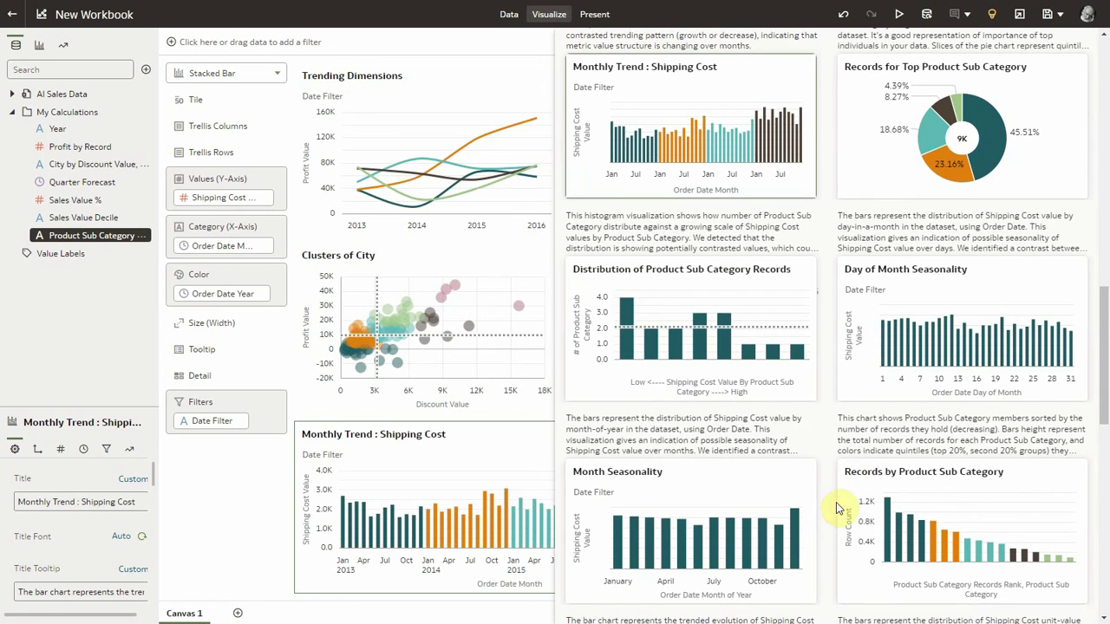
# Step: Place the Week Day Seasonality insight chart at the canvas's bottom left
pyautogui.scroll(-8, 836, 503)
pyautogui.scroll(-5, 834, 513)
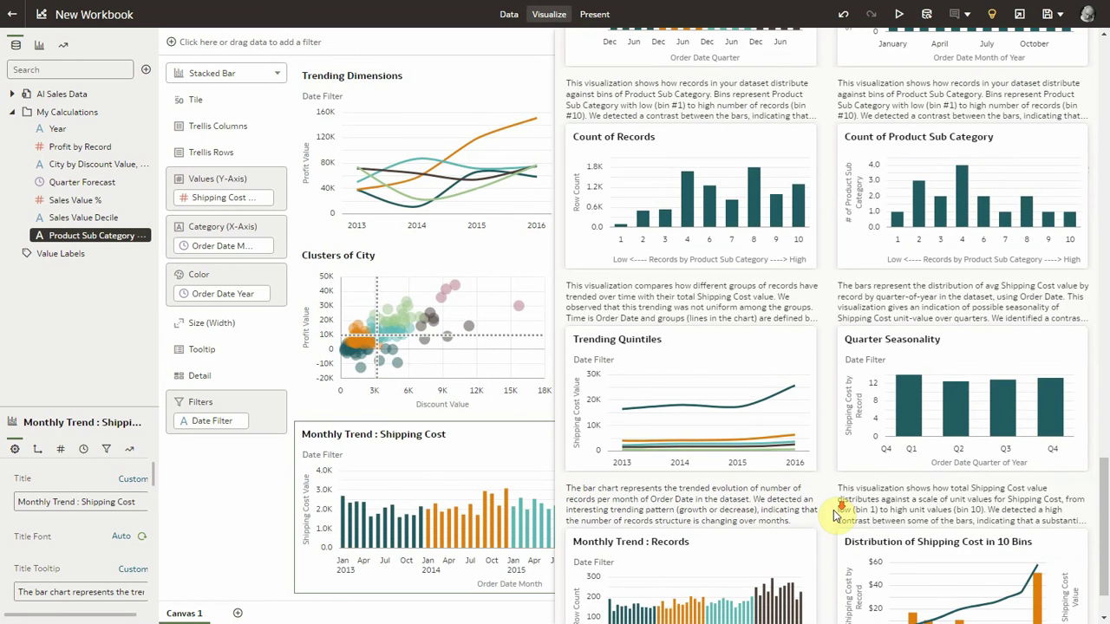
pyautogui.scroll(-5, 833, 514)
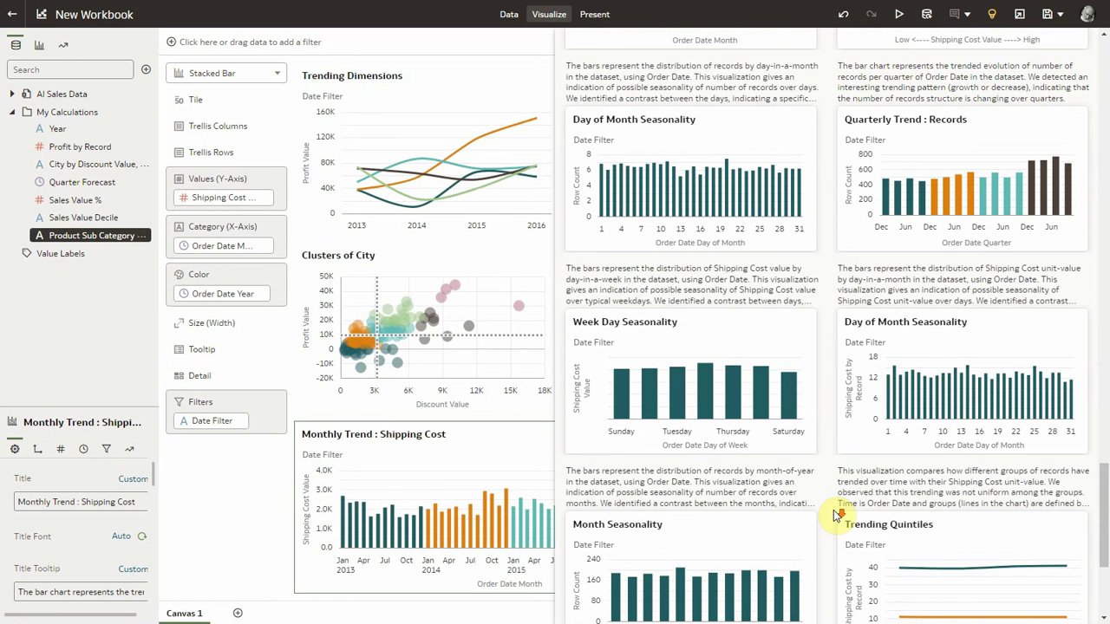
pyautogui.moveTo(764, 328); pyautogui.dragTo(308, 448)
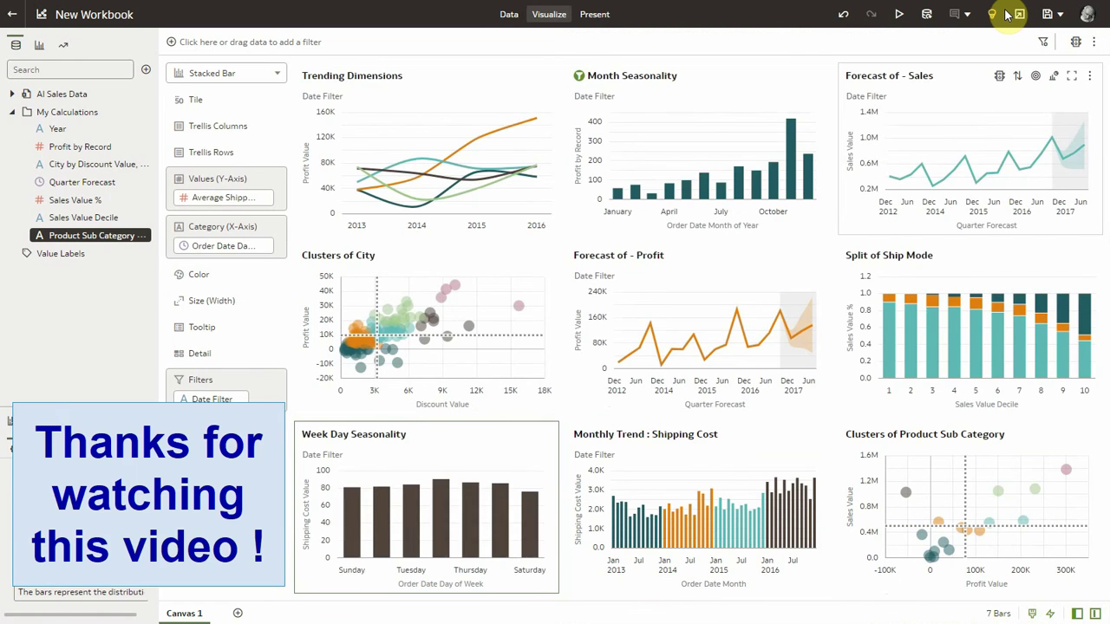